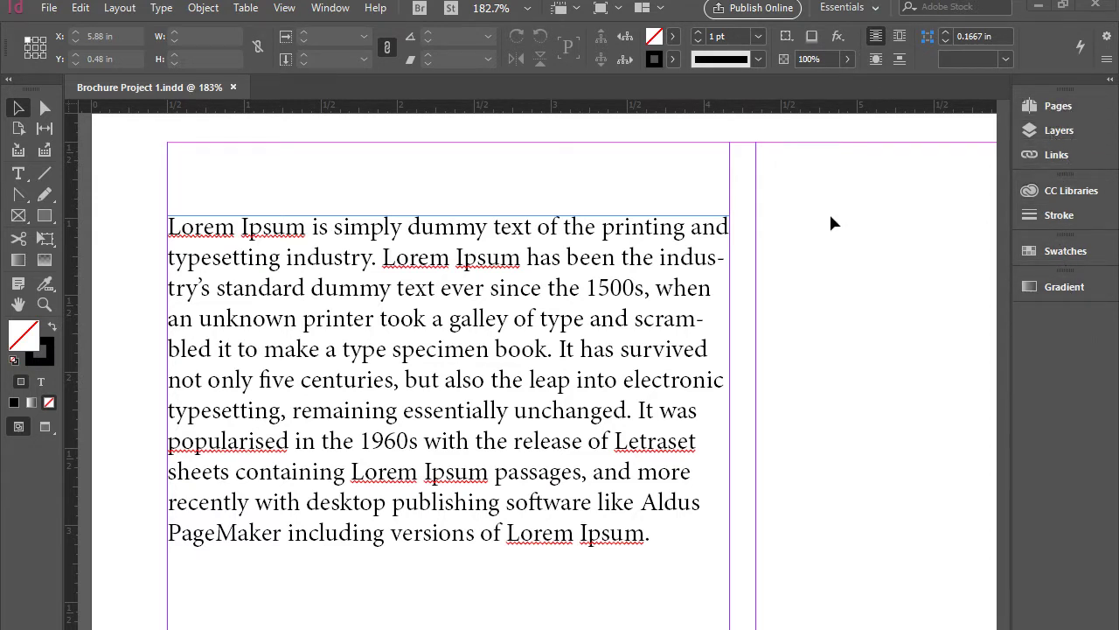
# Step: Choose the Typography workspace from the workspace switcher instead of Essentials
pyautogui.click(874, 11)
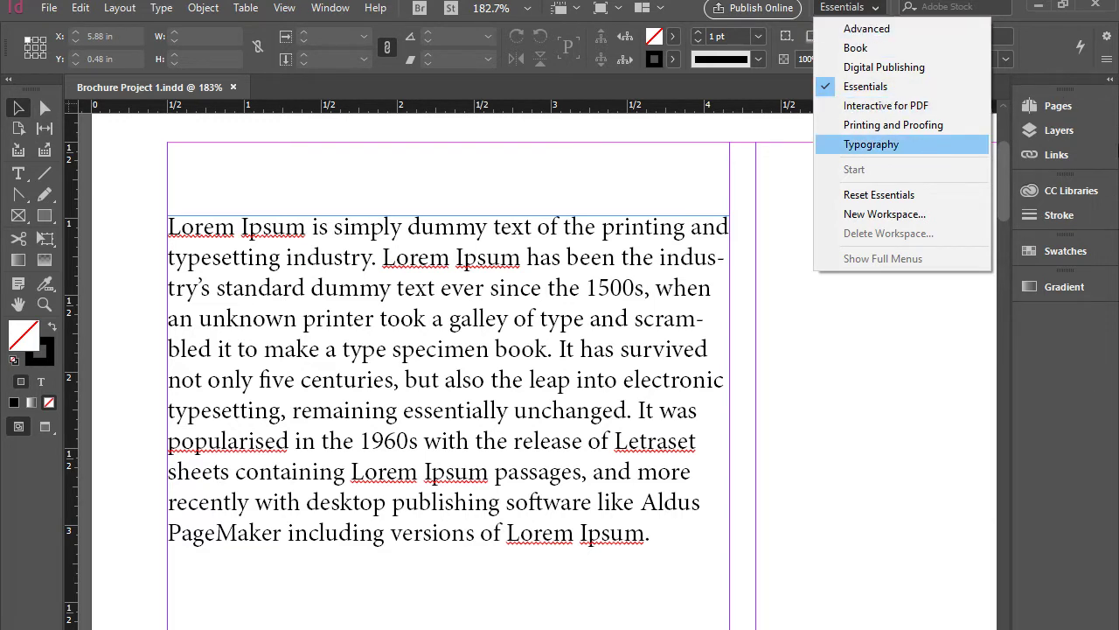
pyautogui.press('Escape')
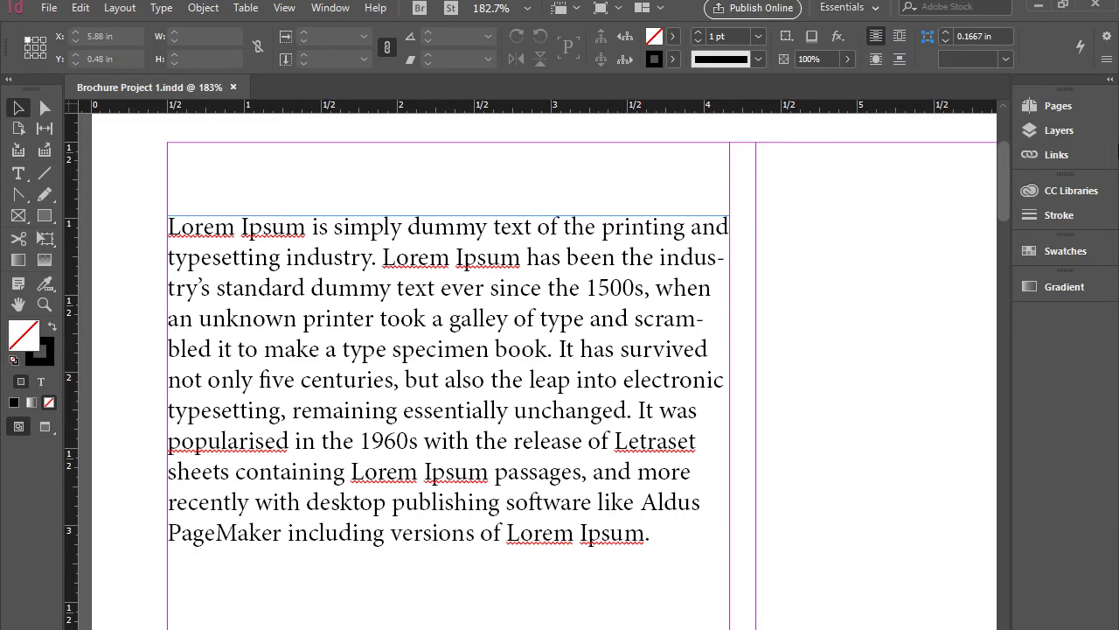
pyautogui.click(873, 9)
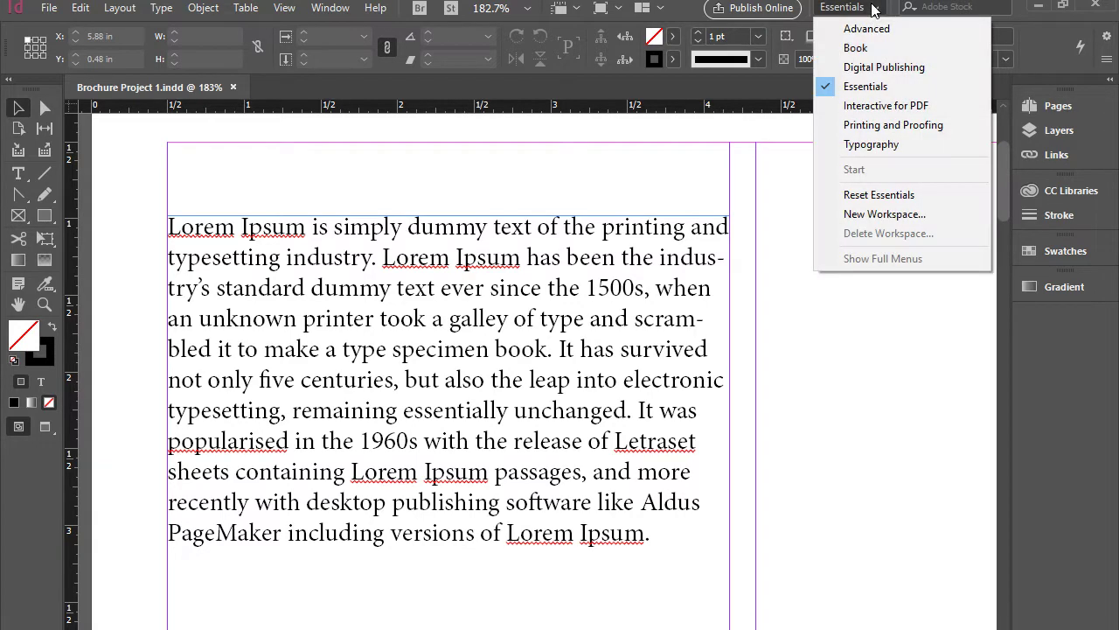
pyautogui.click(894, 146)
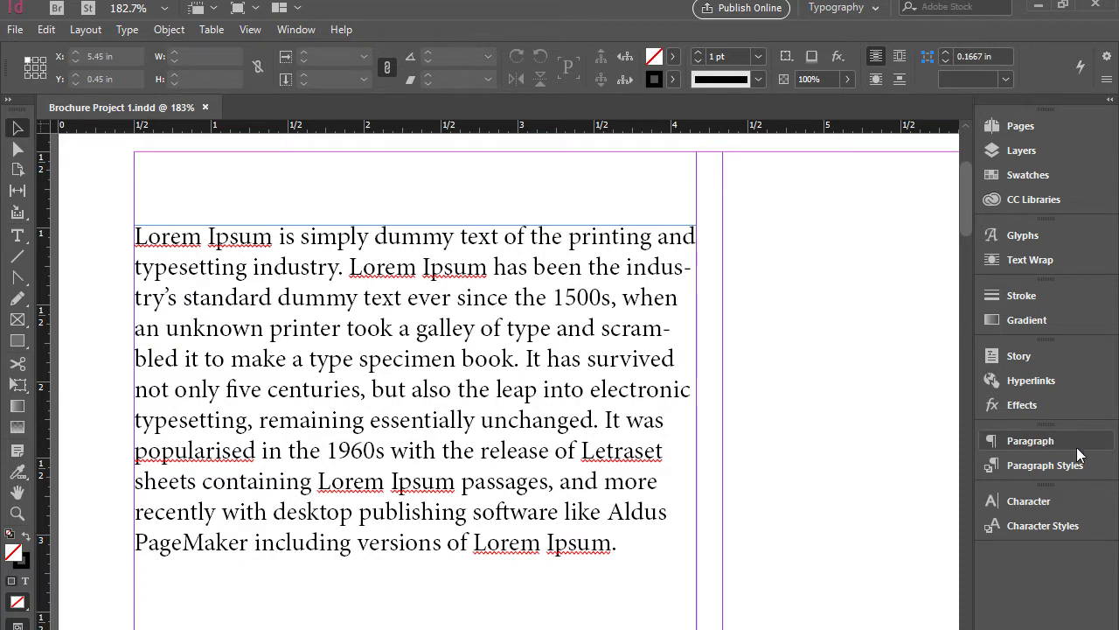
# Step: Open and close the Paragraph, Paragraph Styles, Character and Character Styles dock panels
pyautogui.click(1065, 440)
pyautogui.click(1065, 441)
pyautogui.click(1071, 467)
pyautogui.click(1073, 467)
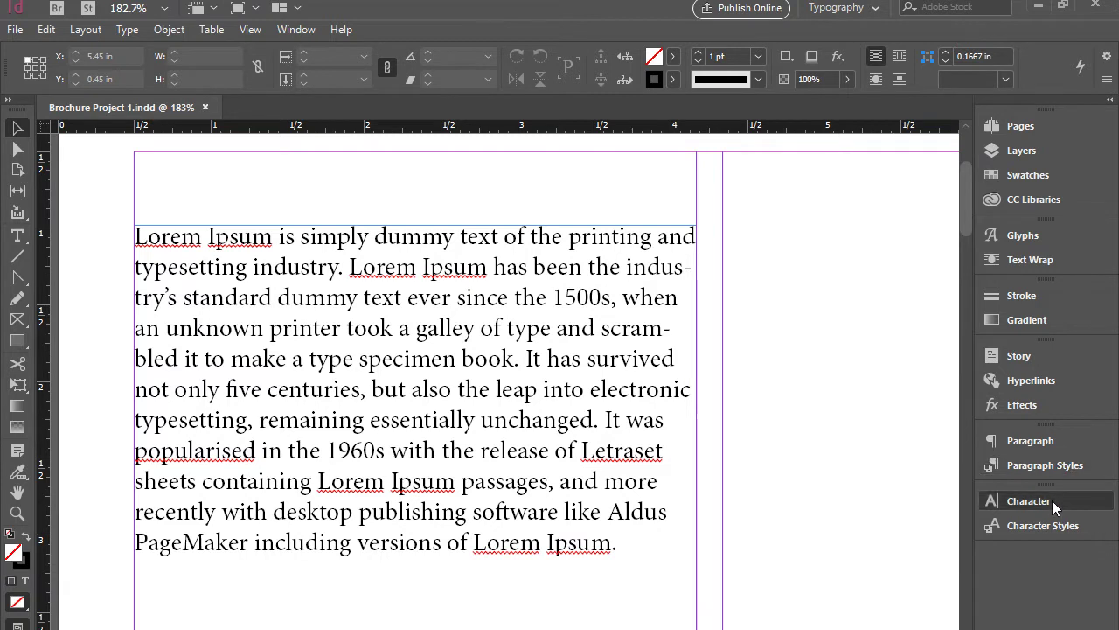
pyautogui.click(1052, 500)
pyautogui.click(1052, 501)
pyautogui.click(1074, 529)
pyautogui.click(1074, 529)
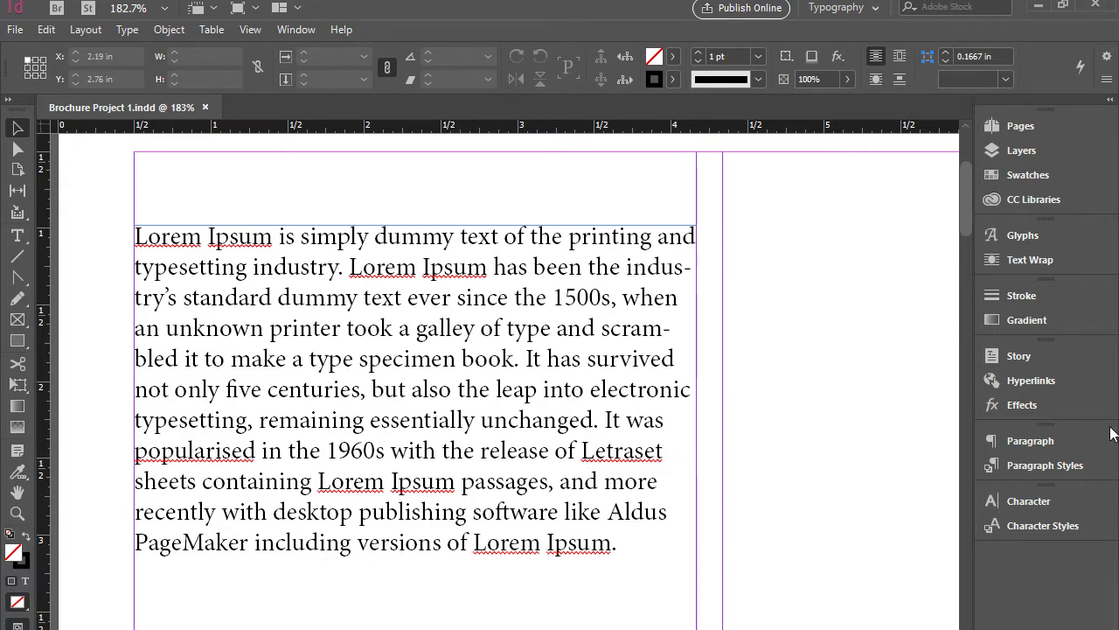
# Step: Select the Lorem Ipsum frame and float the Character panel out of the dock
pyautogui.click(493, 350)
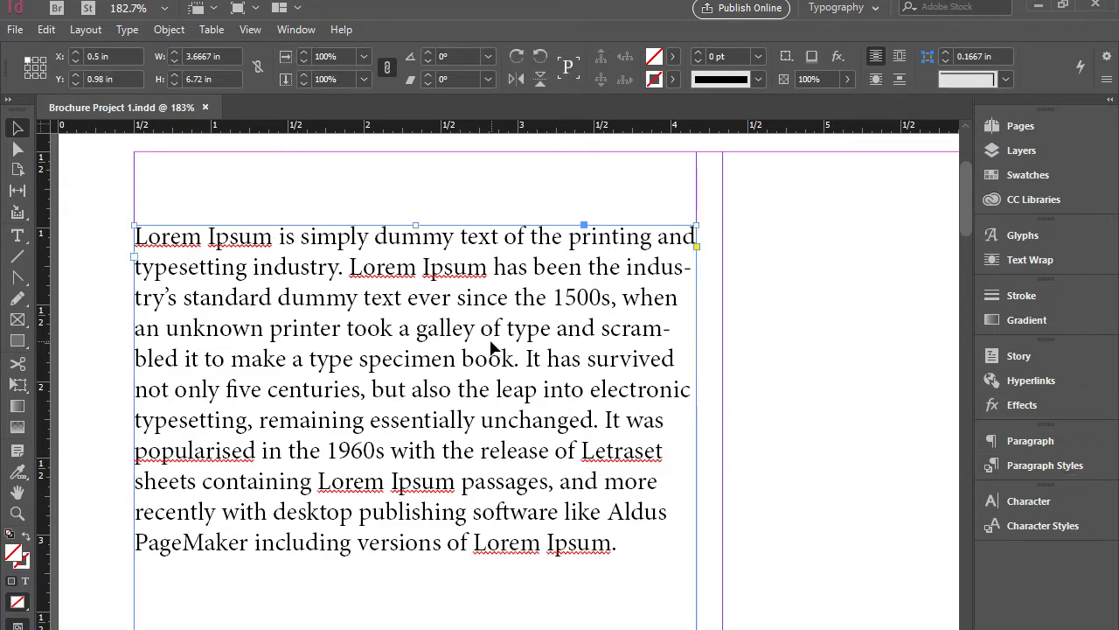
pyautogui.click(1025, 501)
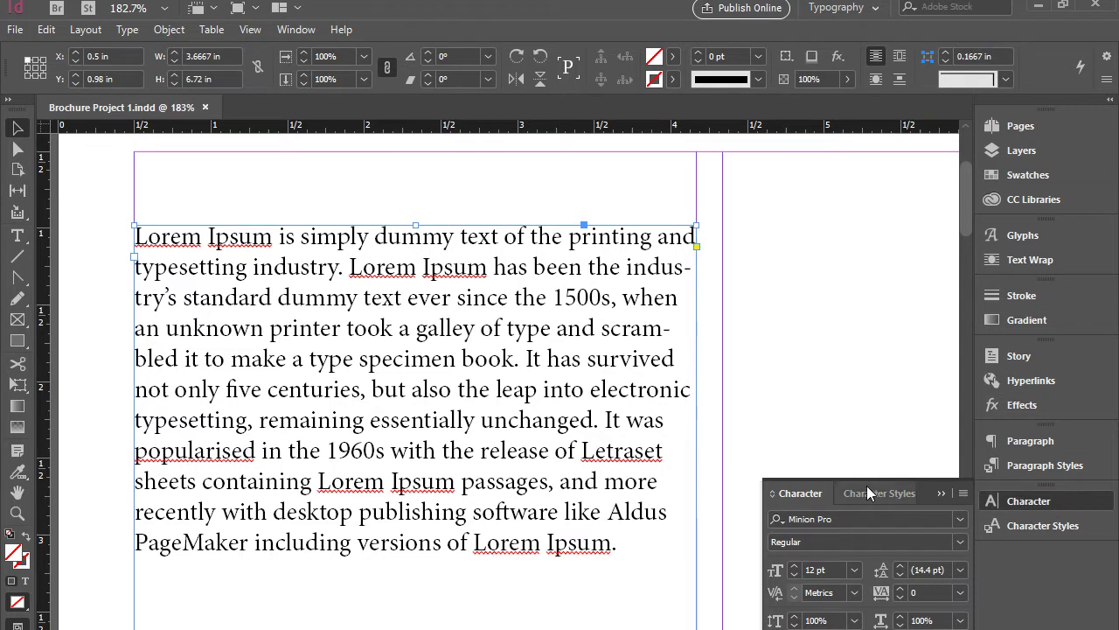
pyautogui.moveTo(800, 493); pyautogui.dragTo(758, 245)
pyautogui.click(1049, 504)
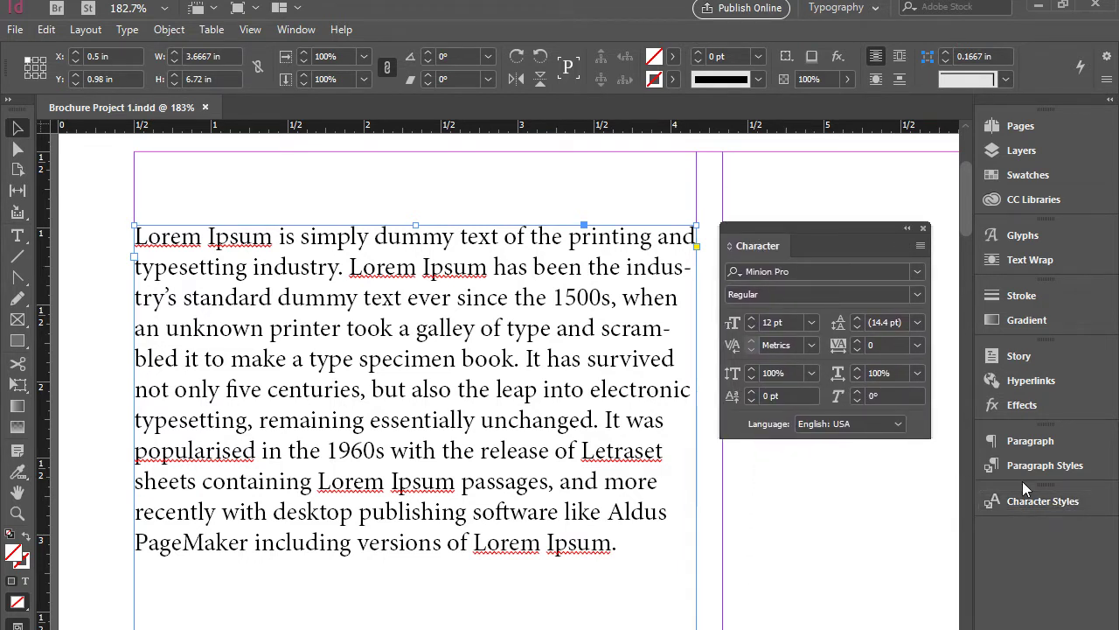
# Step: Inspect the font family field and font list, keeping Minion Pro Regular at 12 pt
pyautogui.click(832, 272)
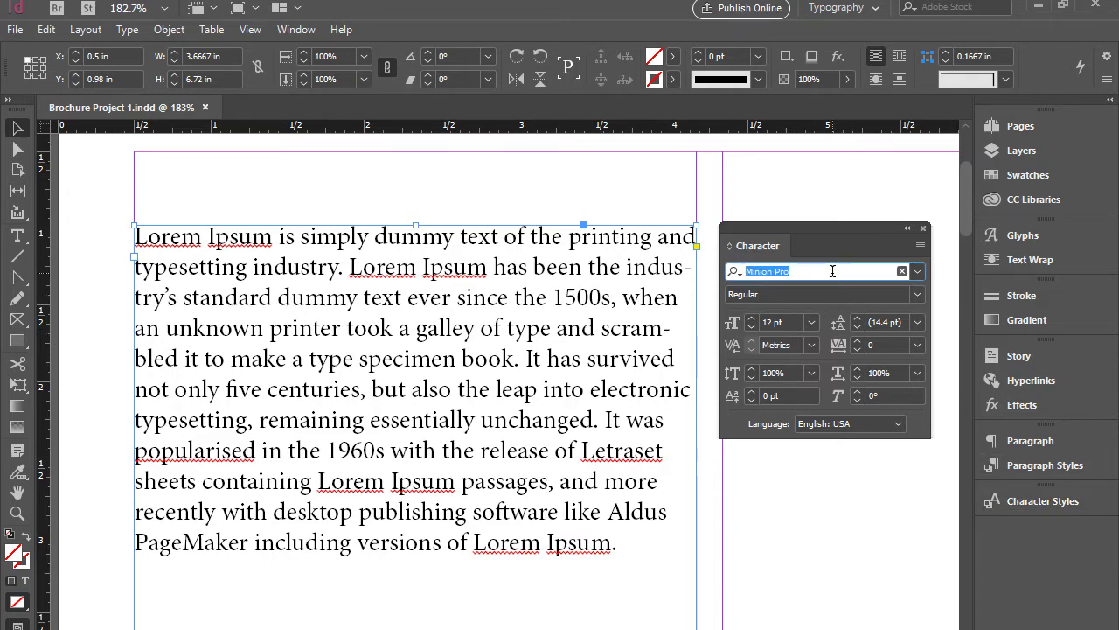
pyautogui.click(833, 271)
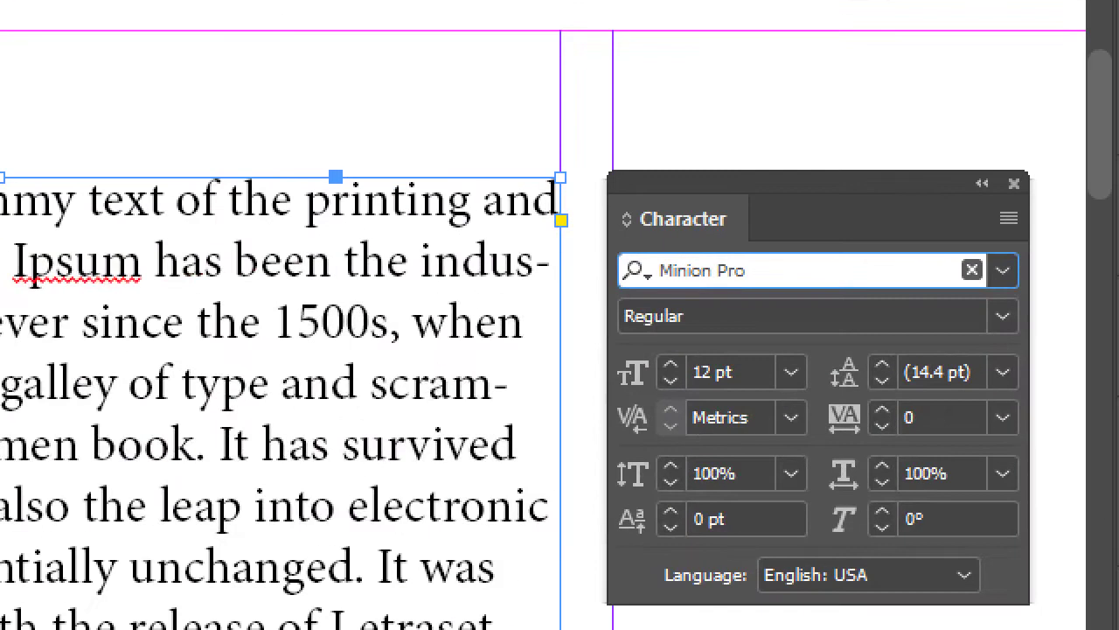
pyautogui.click(904, 267)
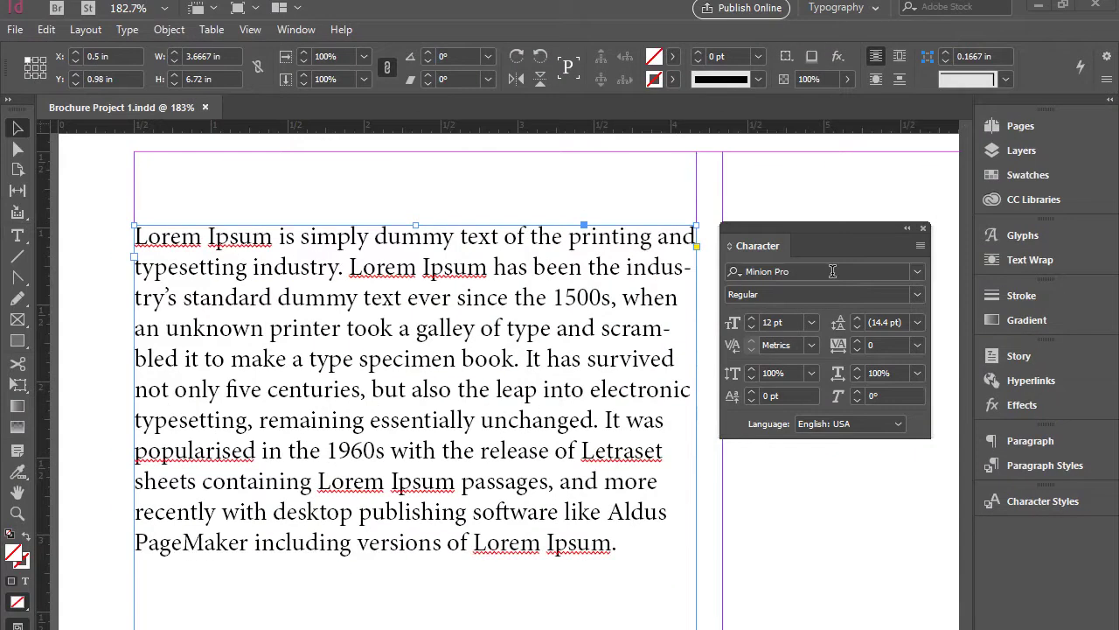
pyautogui.click(833, 270)
pyautogui.click(917, 271)
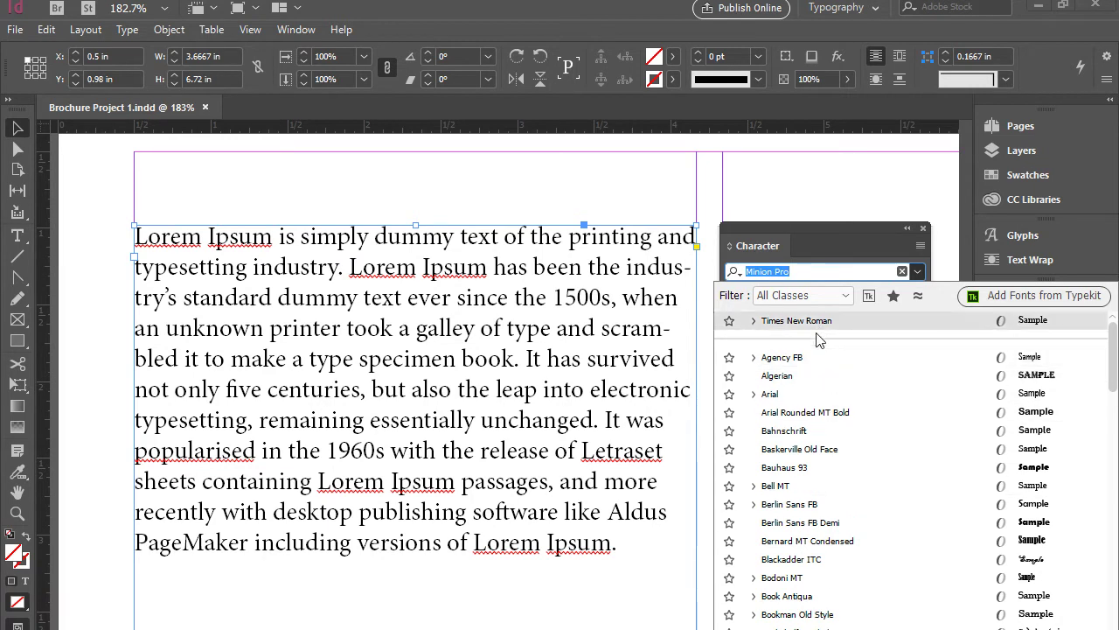
pyautogui.click(809, 228)
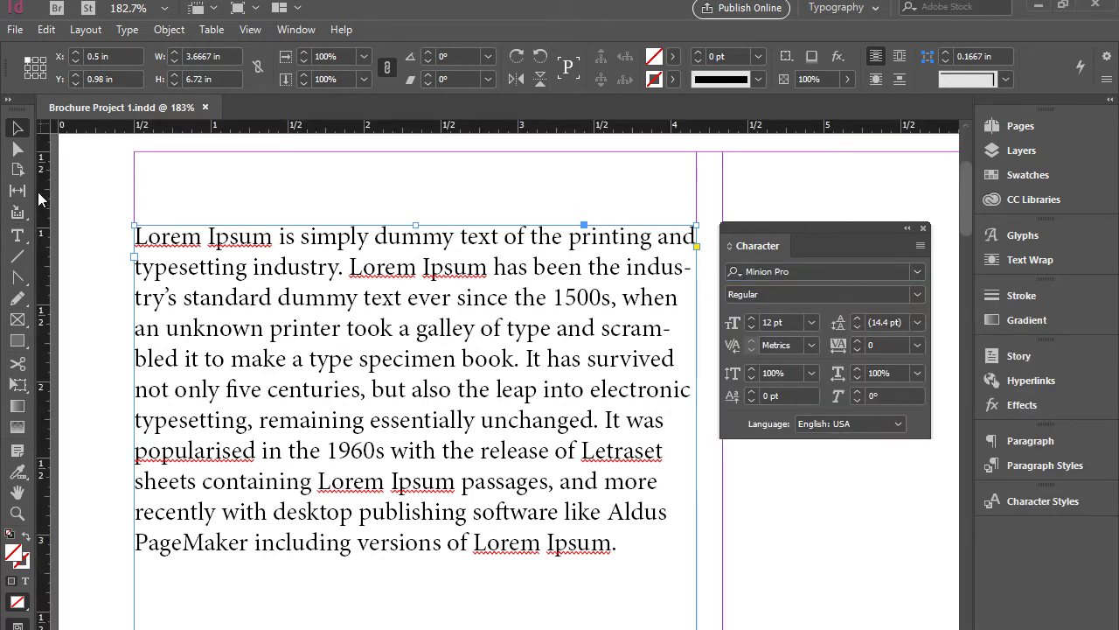
# Step: With the Type tool, select the whole Lorem Ipsum paragraph and try Lucida Sans
pyautogui.click(8, 100)
pyautogui.click(19, 193)
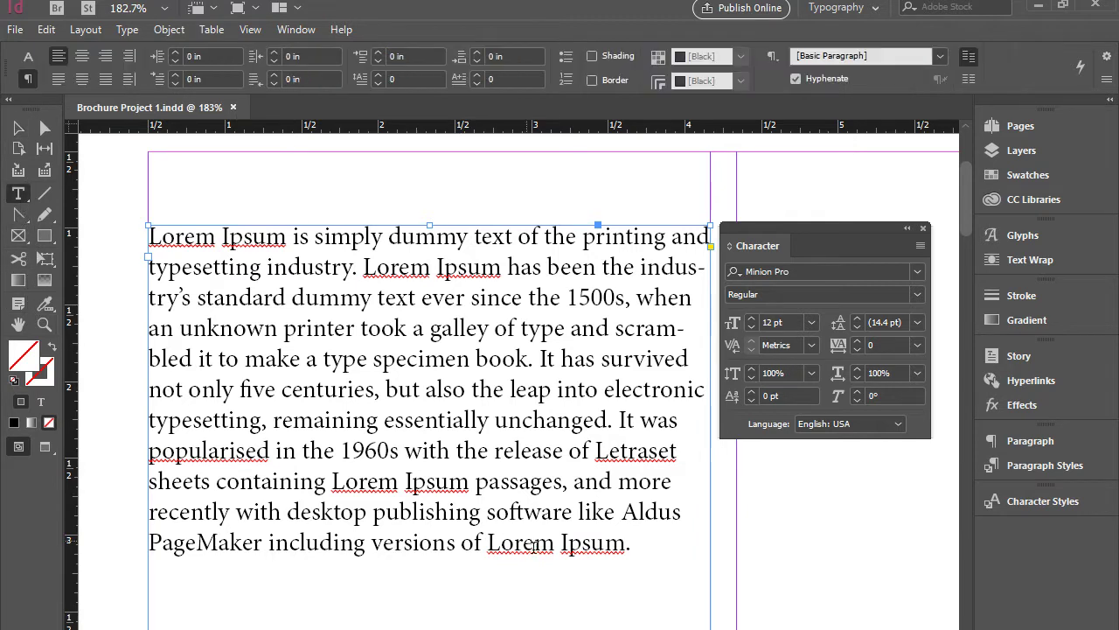
pyautogui.moveTo(662, 542); pyautogui.dragTo(122, 207)
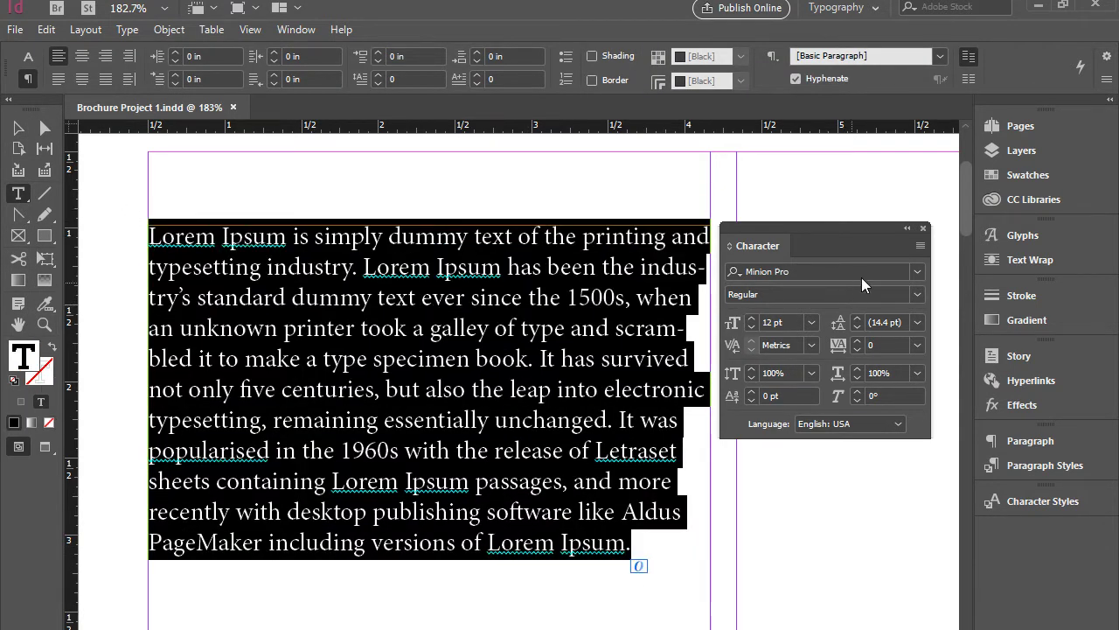
pyautogui.click(916, 272)
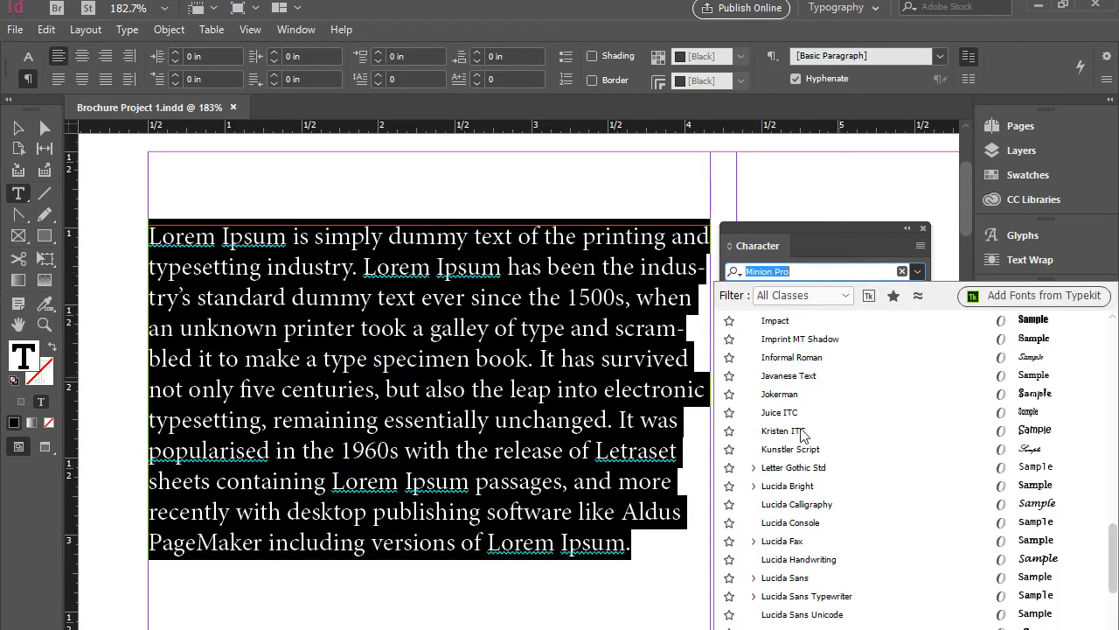
pyautogui.click(807, 576)
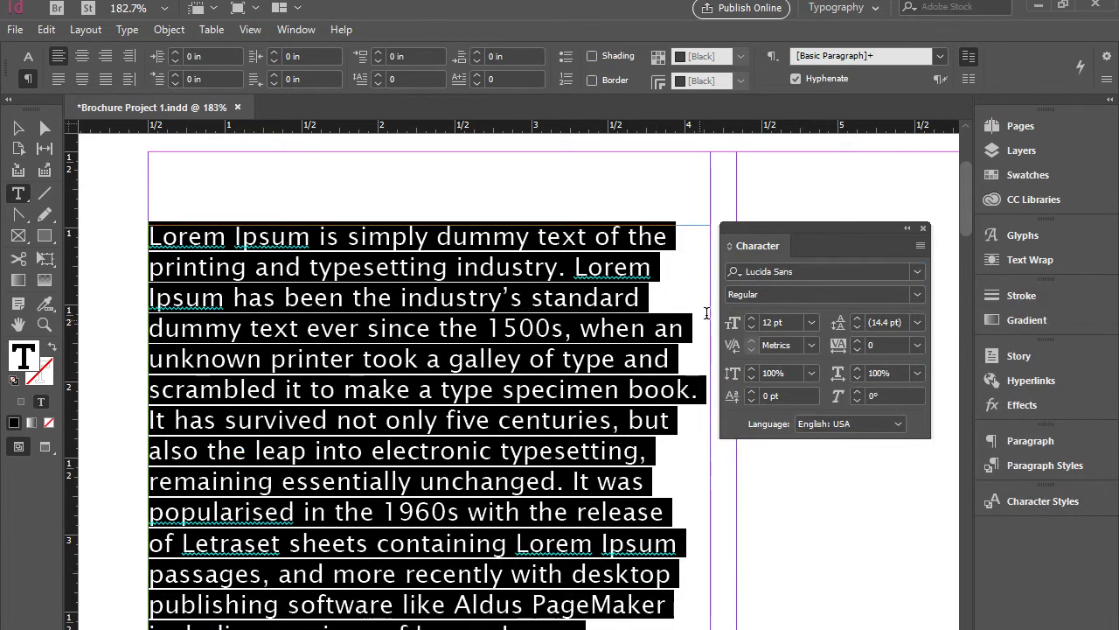
# Step: Search 'georgia' in the font field and apply Georgia Regular to the paragraph
pyautogui.click(807, 271)
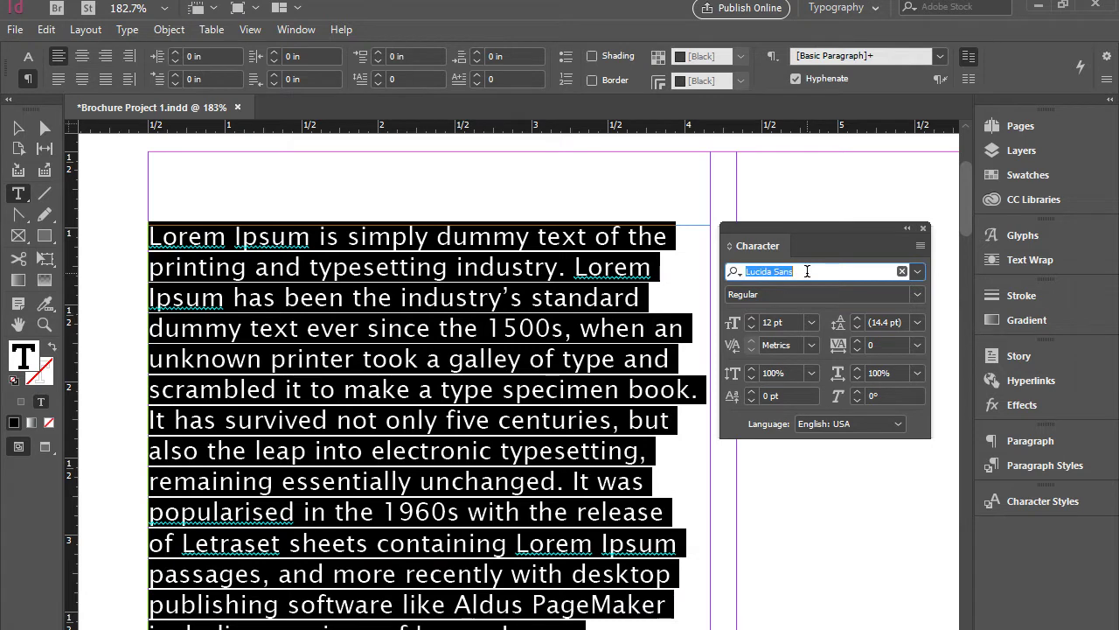
pyautogui.write('ge')
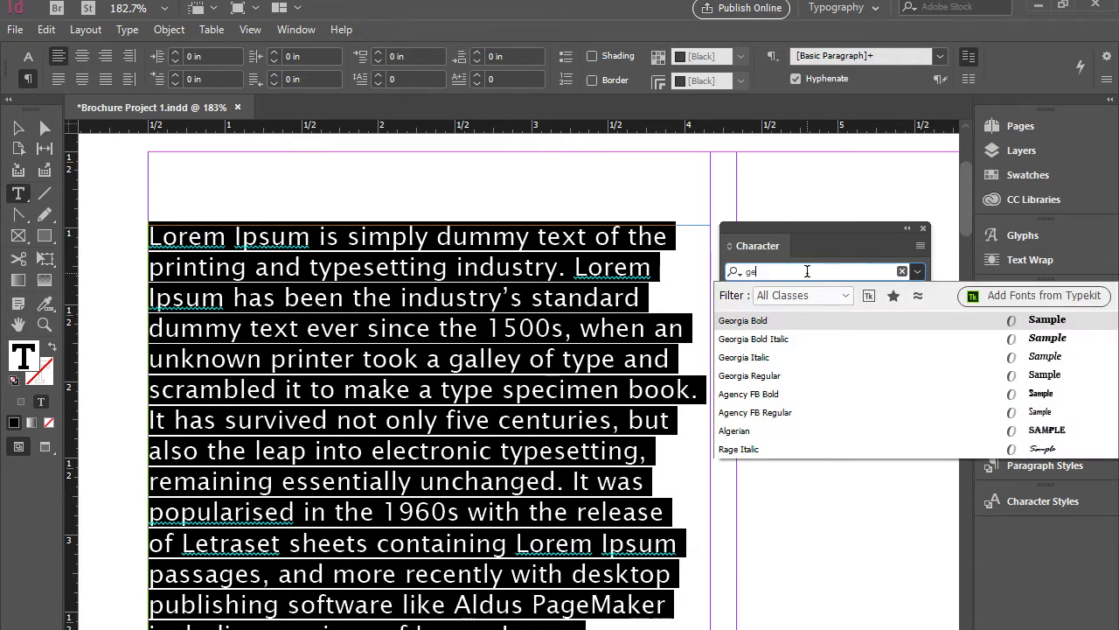
pyautogui.write('or')
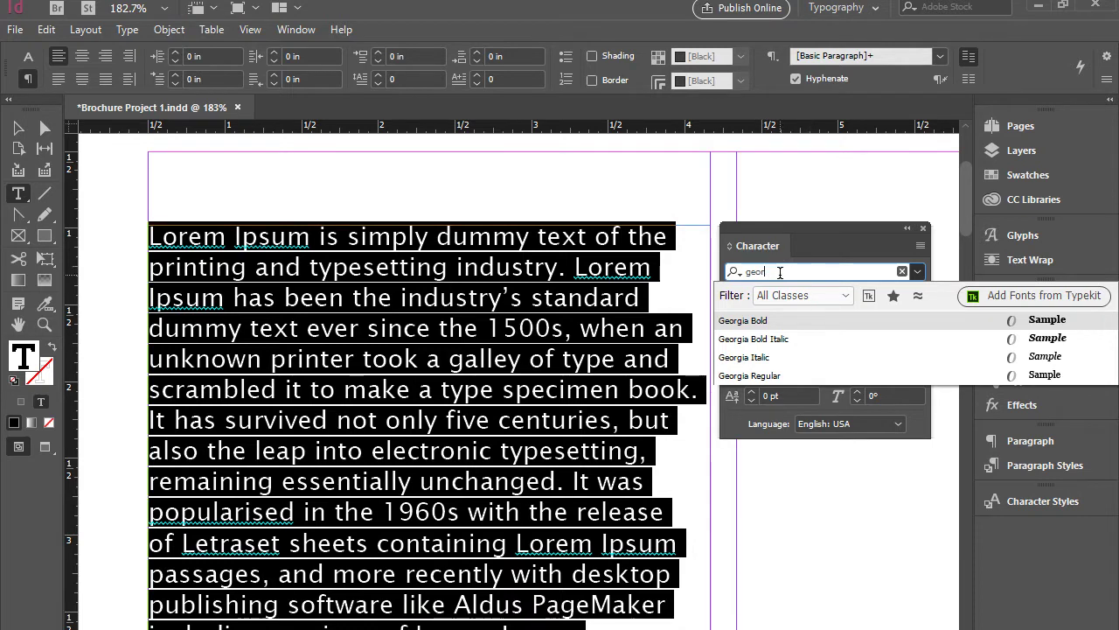
pyautogui.write('gia')
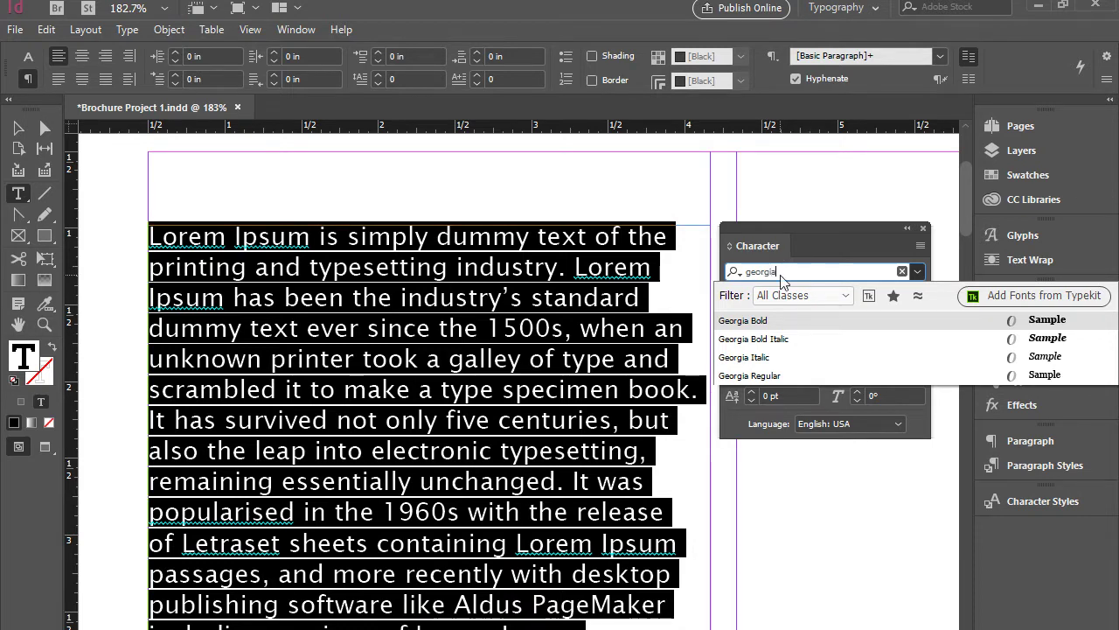
pyautogui.click(806, 375)
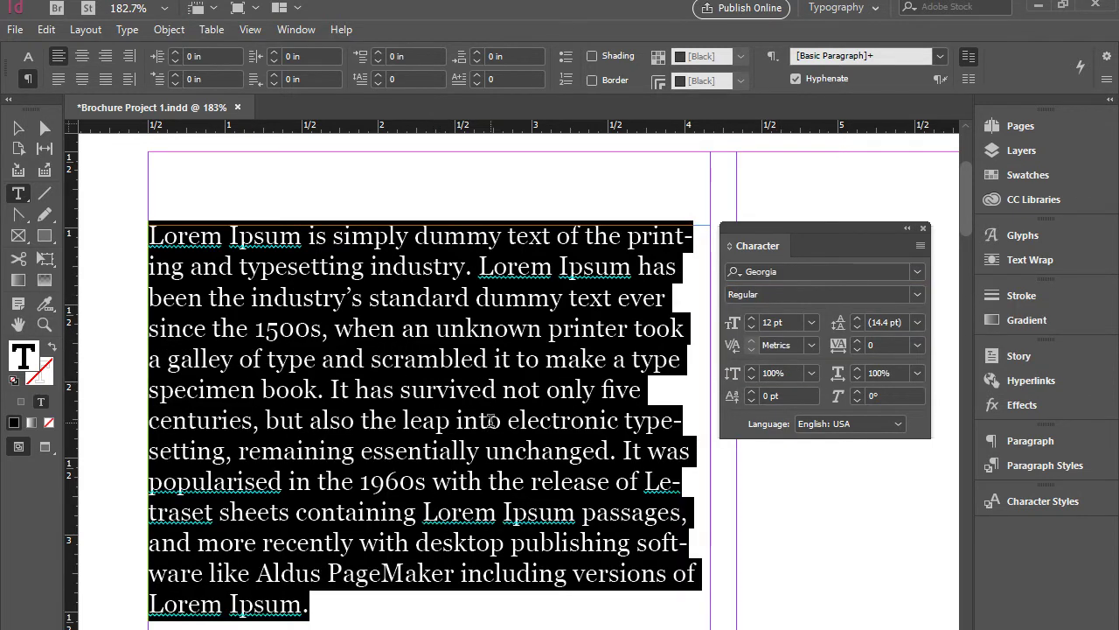
pyautogui.click(916, 297)
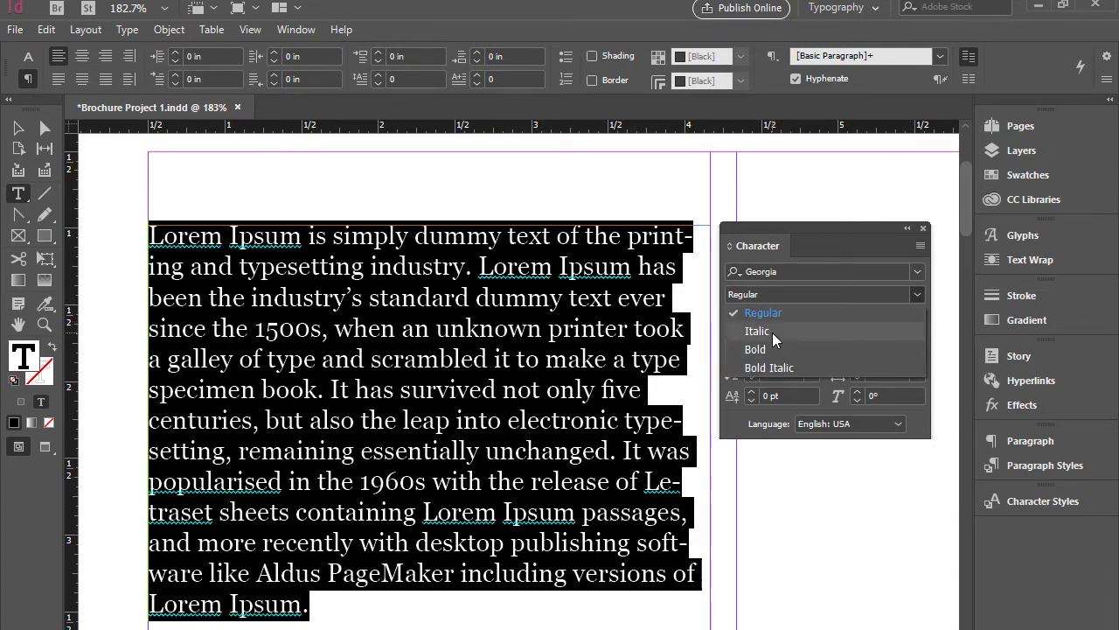
pyautogui.click(612, 330)
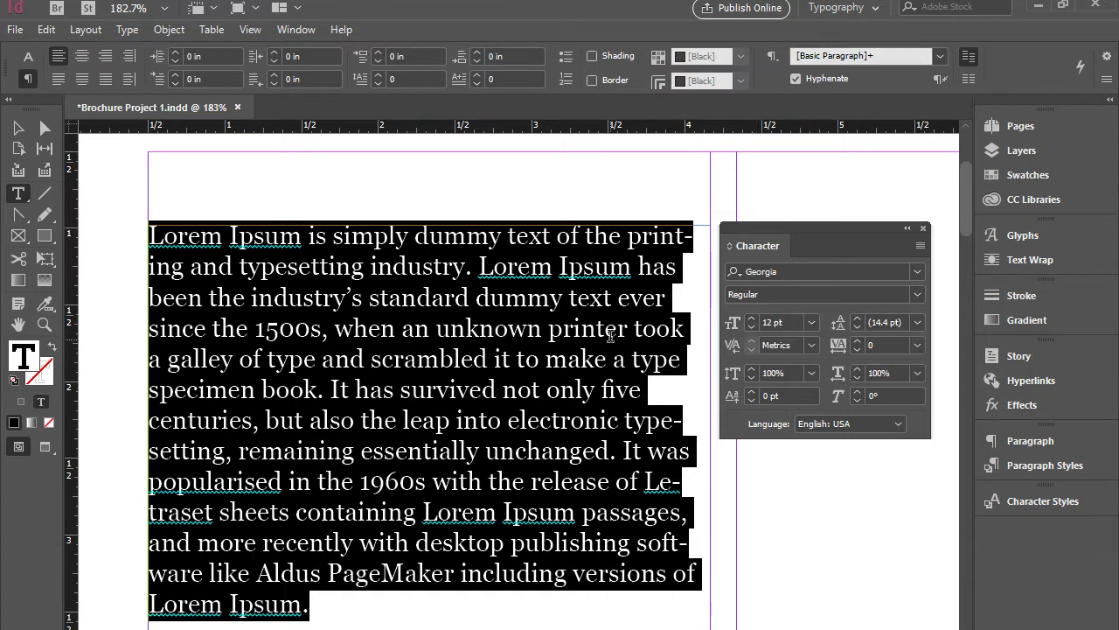
pyautogui.press('Escape')
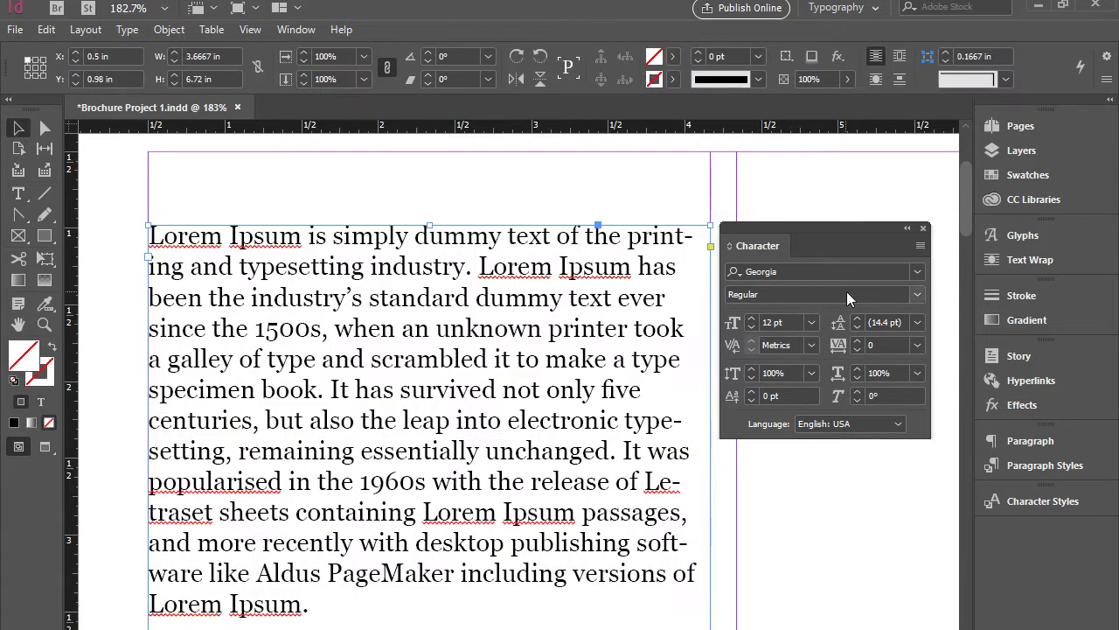
pyautogui.click(847, 299)
pyautogui.click(918, 294)
pyautogui.click(831, 325)
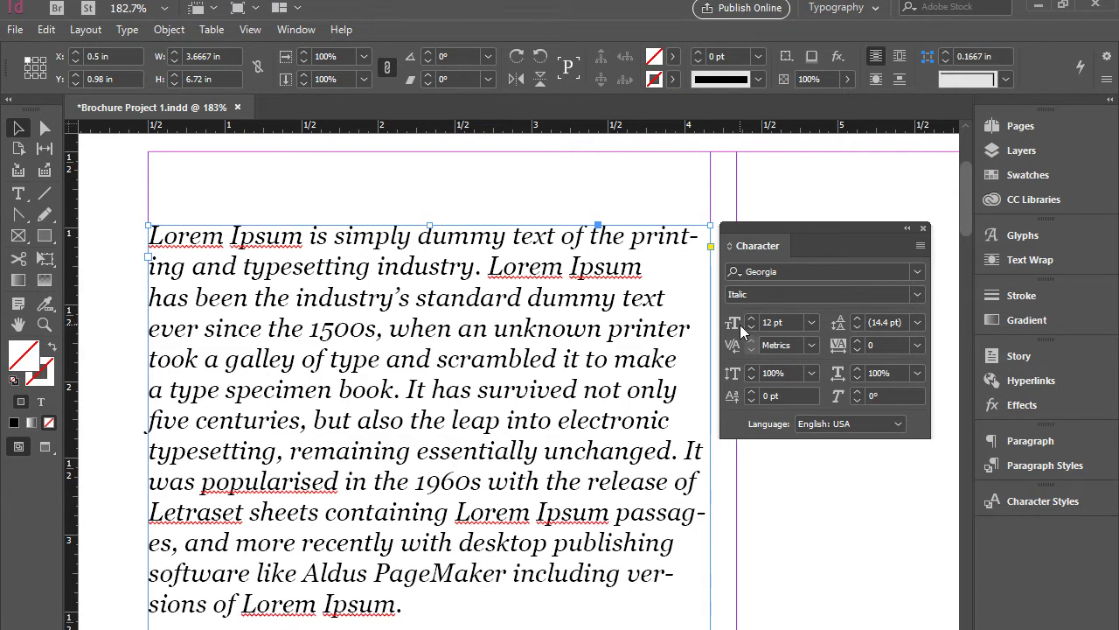
pyautogui.click(812, 321)
pyautogui.click(783, 481)
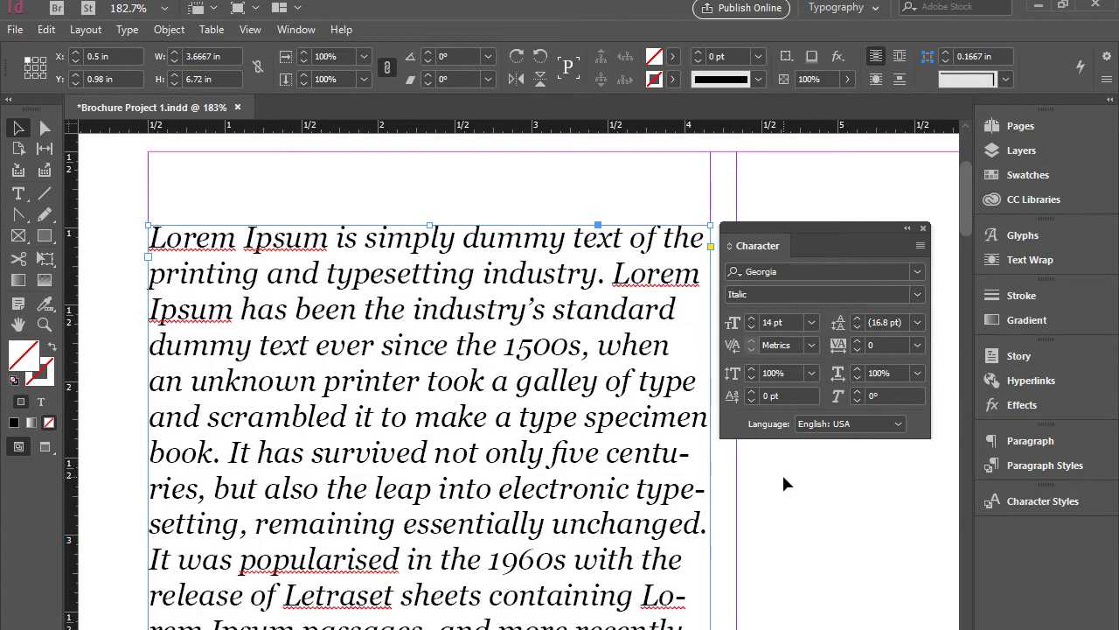
pyautogui.click(811, 321)
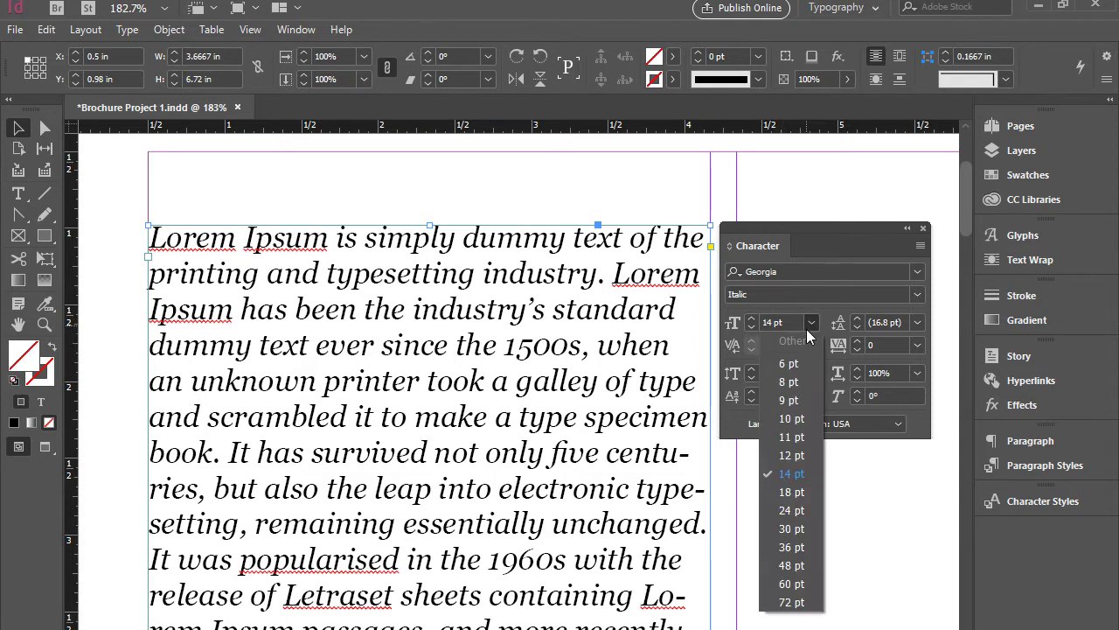
pyautogui.click(793, 455)
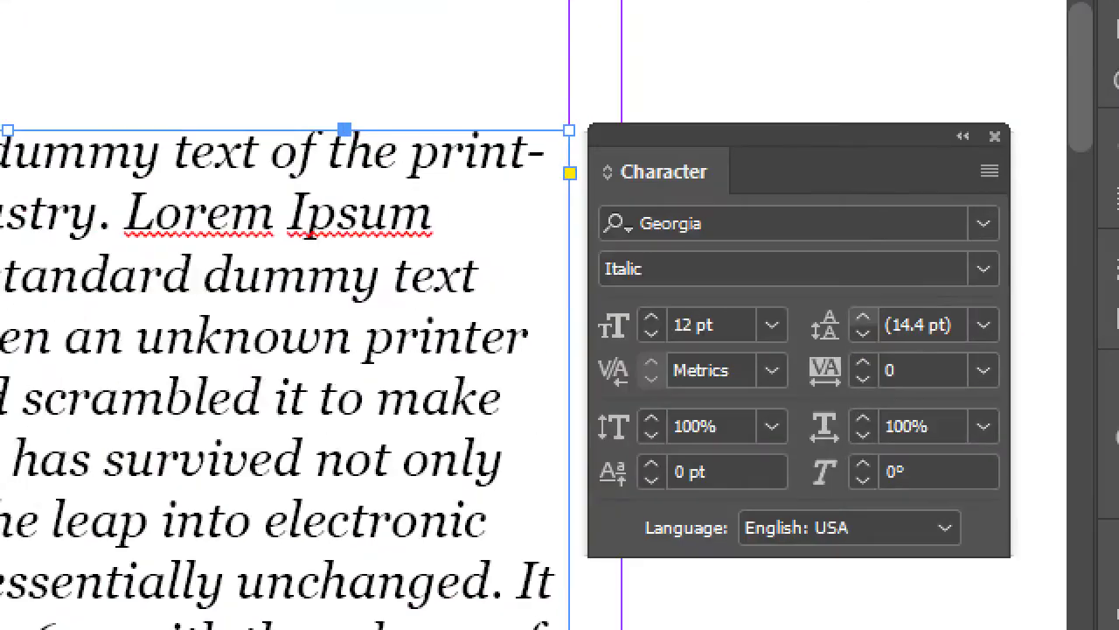
pyautogui.click(845, 321)
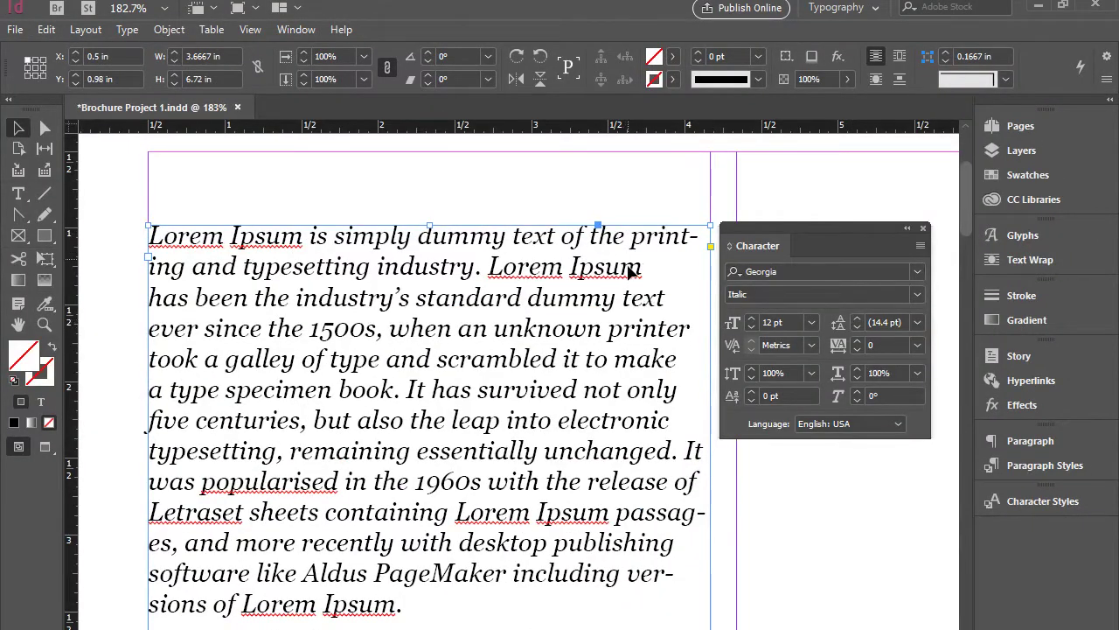
pyautogui.click(917, 322)
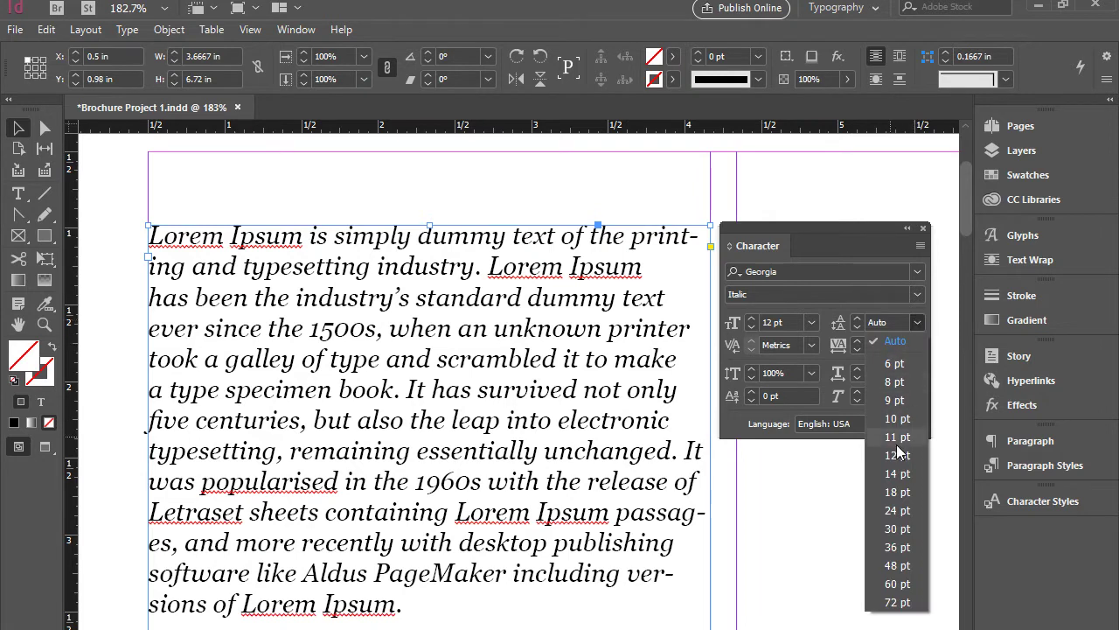
pyautogui.click(899, 511)
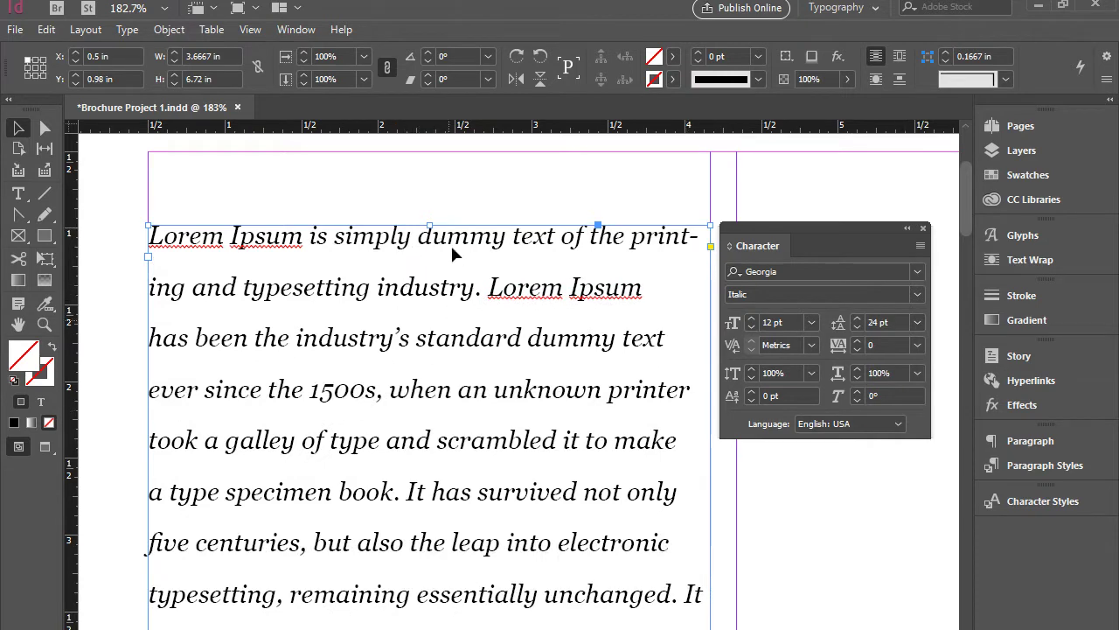
pyautogui.click(918, 326)
pyautogui.click(909, 455)
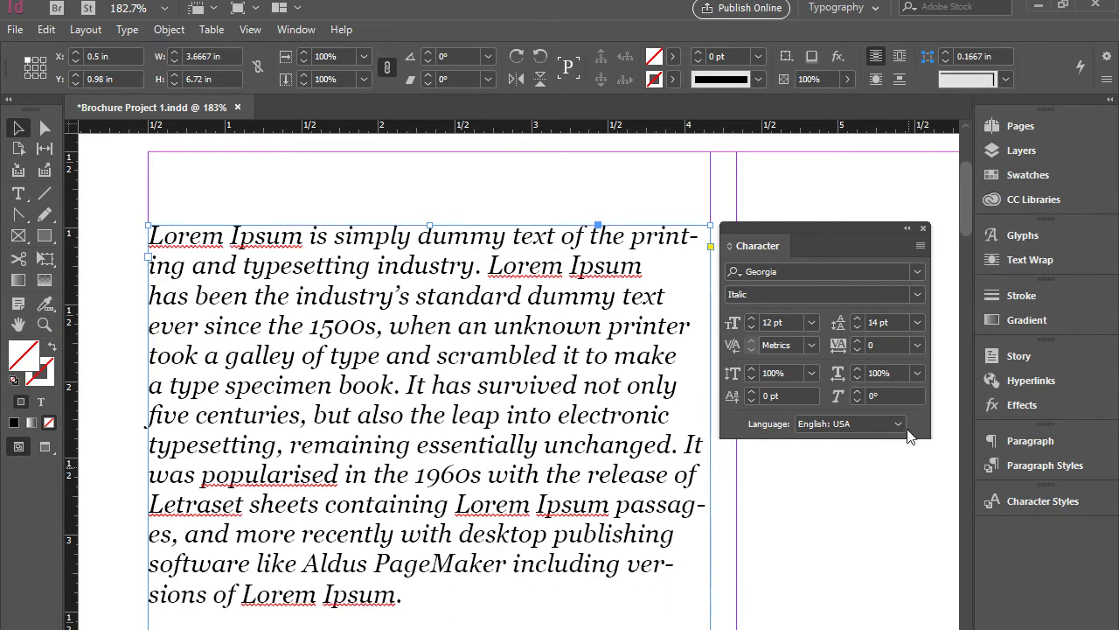
pyautogui.click(914, 324)
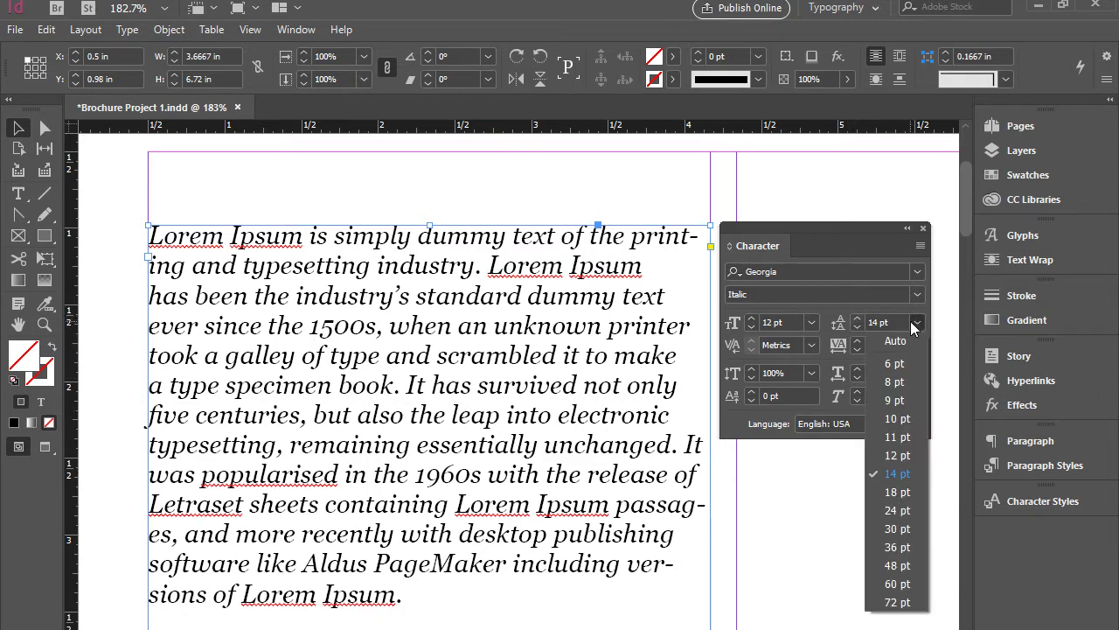
pyautogui.click(899, 340)
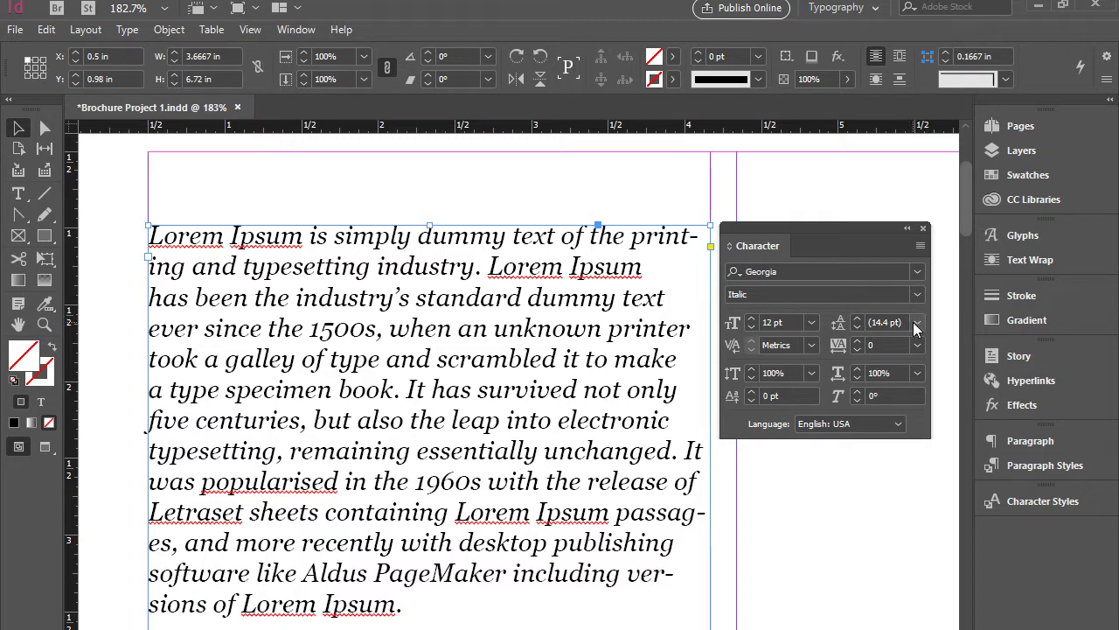
# Step: Place the caret after the L of the first Lorem and set kerning to 200
pyautogui.click(734, 349)
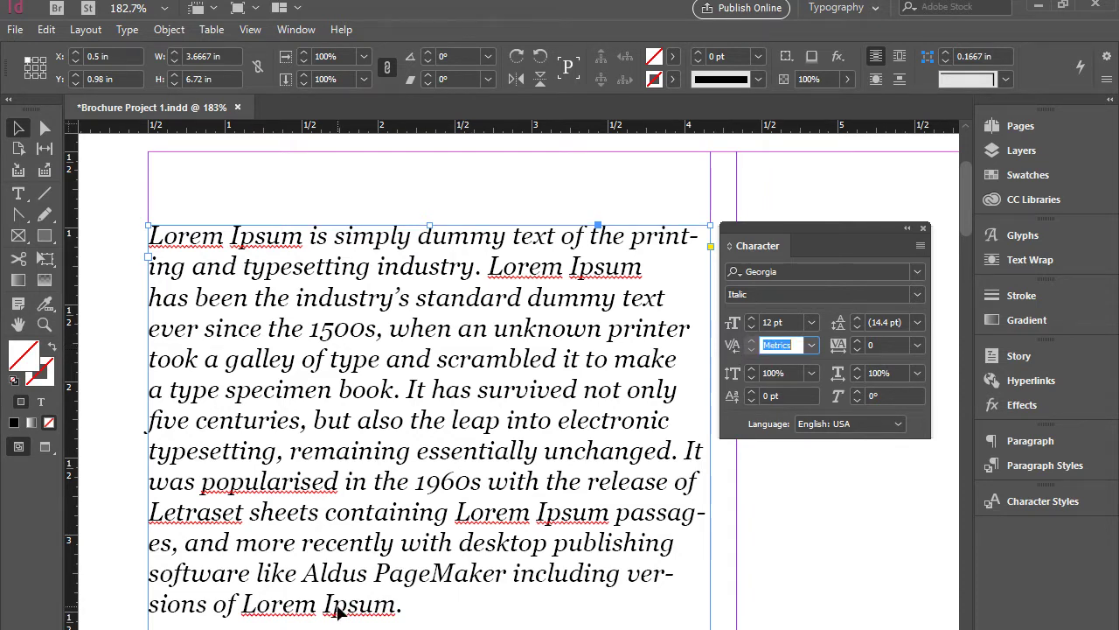
pyautogui.click(335, 612)
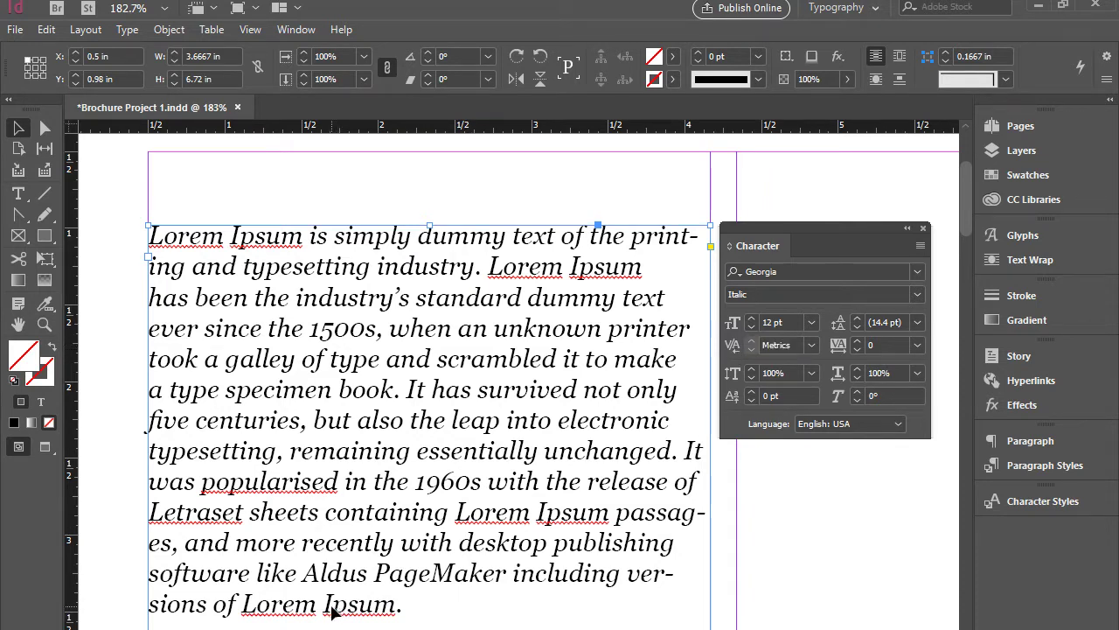
pyautogui.doubleClick(167, 237)
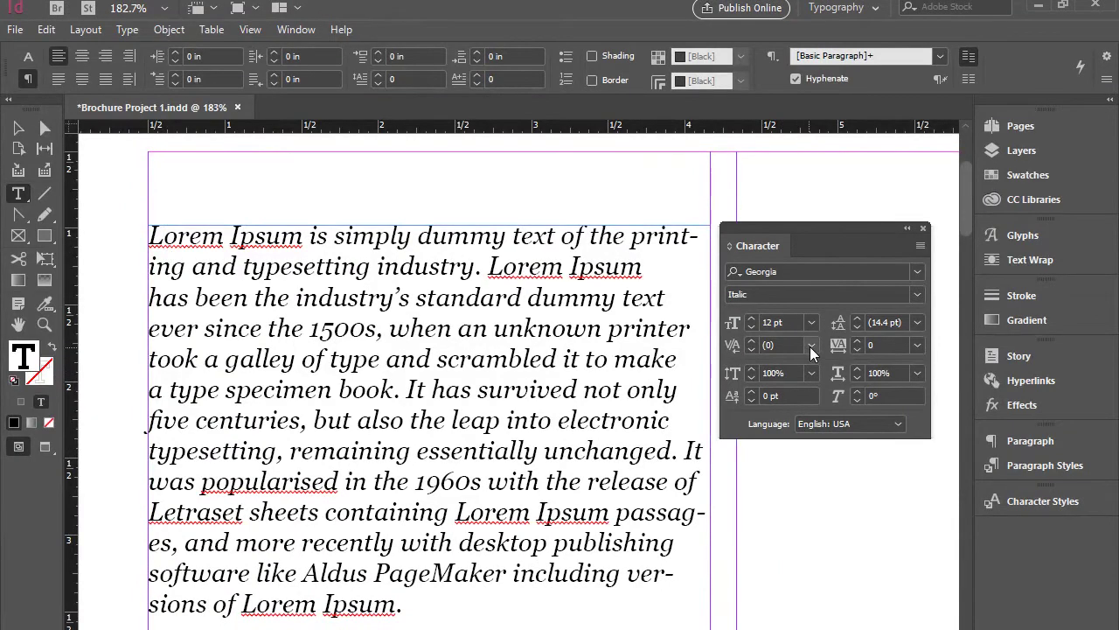
pyautogui.click(811, 344)
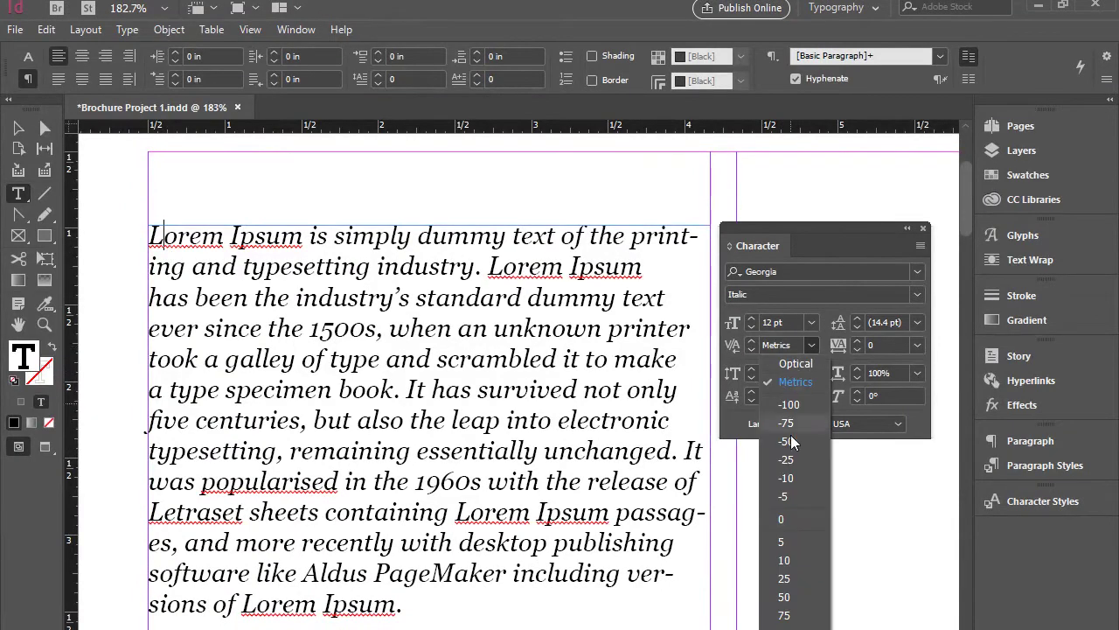
pyautogui.click(785, 621)
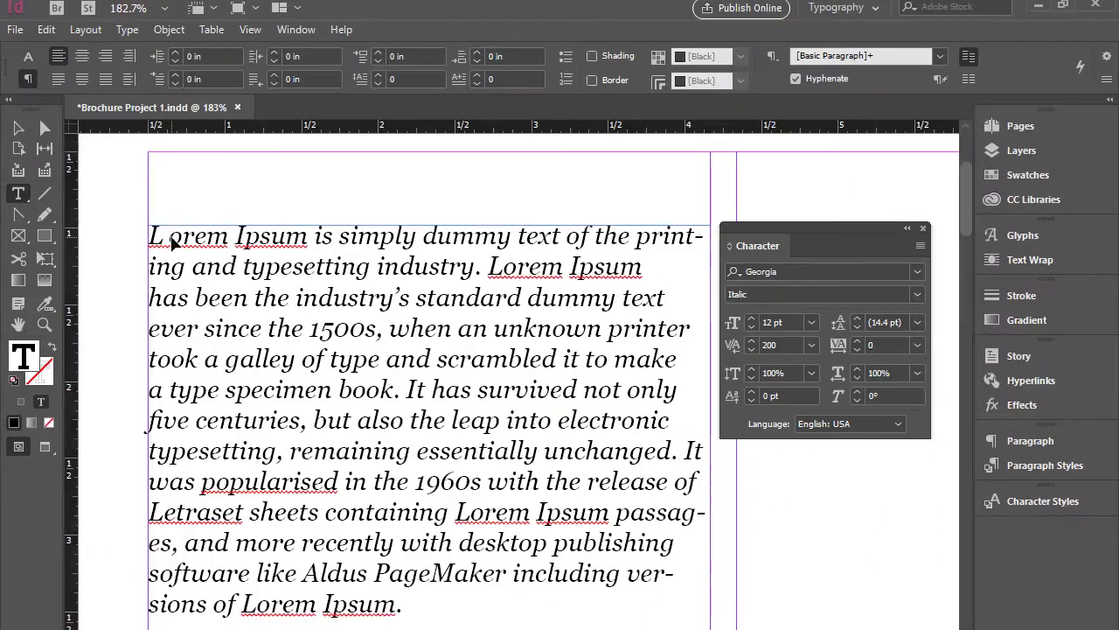
# Step: Replace the kerning value 200 with 0
pyautogui.click(811, 372)
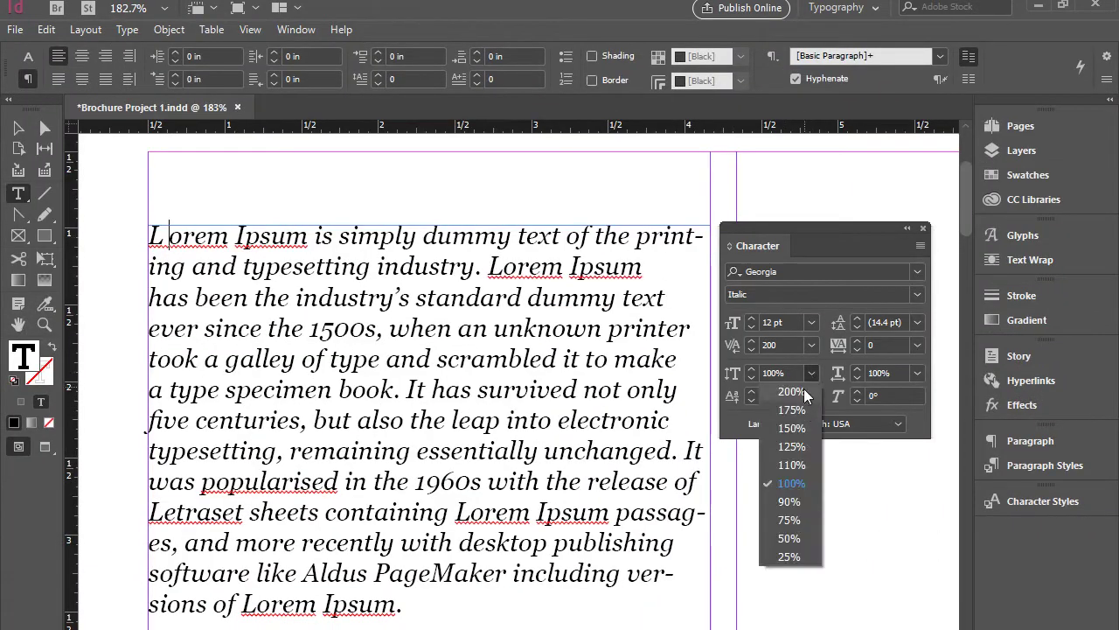
pyautogui.click(775, 371)
pyautogui.doubleClick(760, 342)
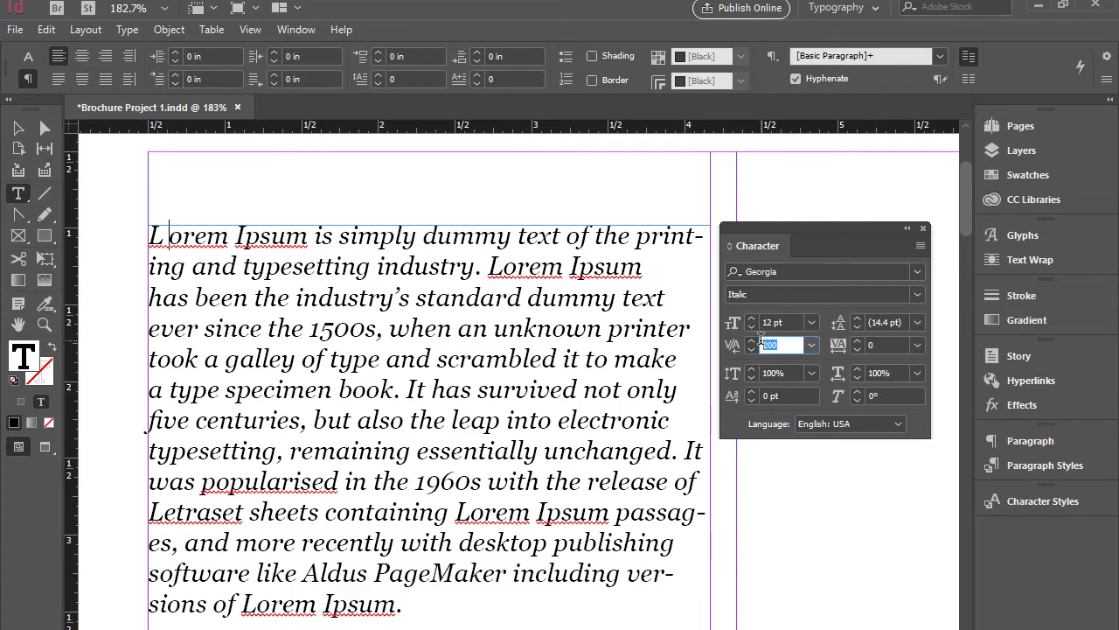
pyautogui.write('0')
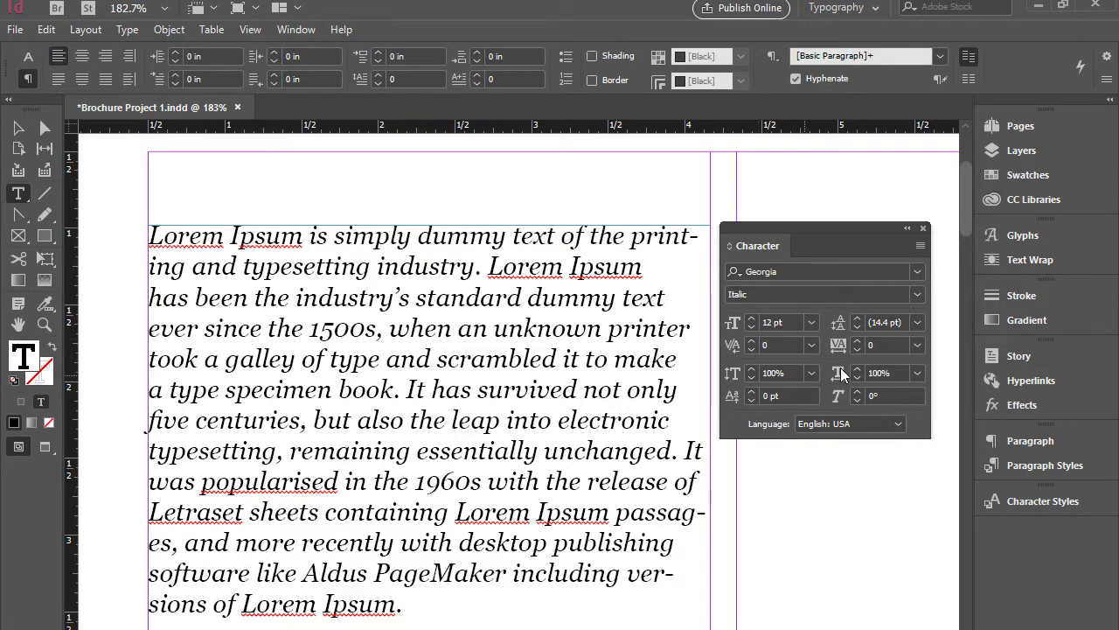
pyautogui.click(845, 346)
pyautogui.click(917, 345)
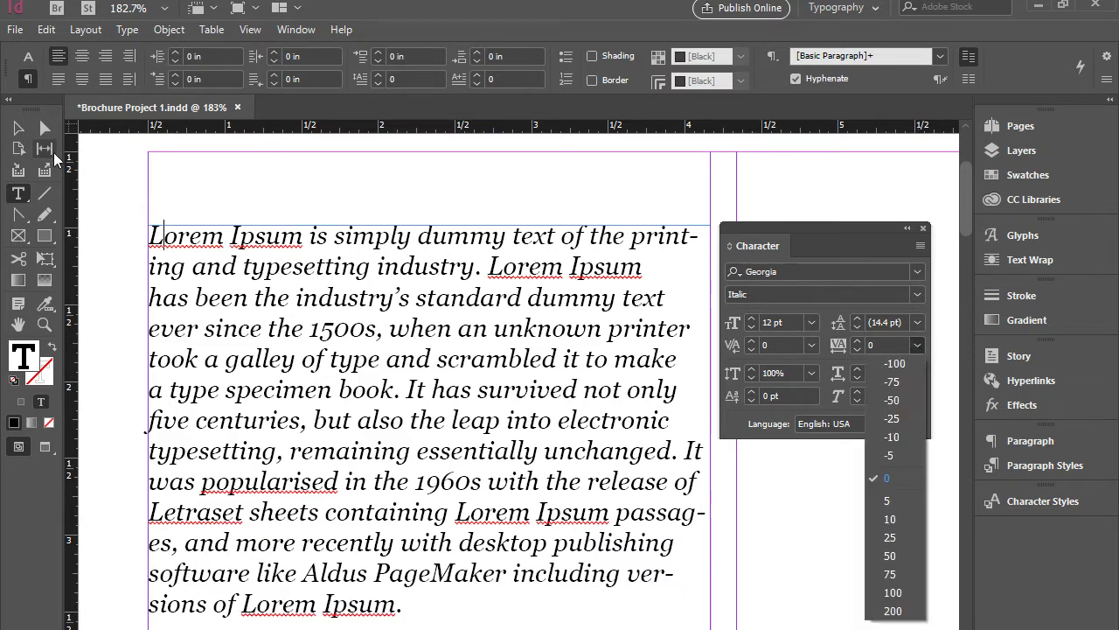
pyautogui.press('Escape')
pyautogui.click(147, 175)
pyautogui.click(19, 131)
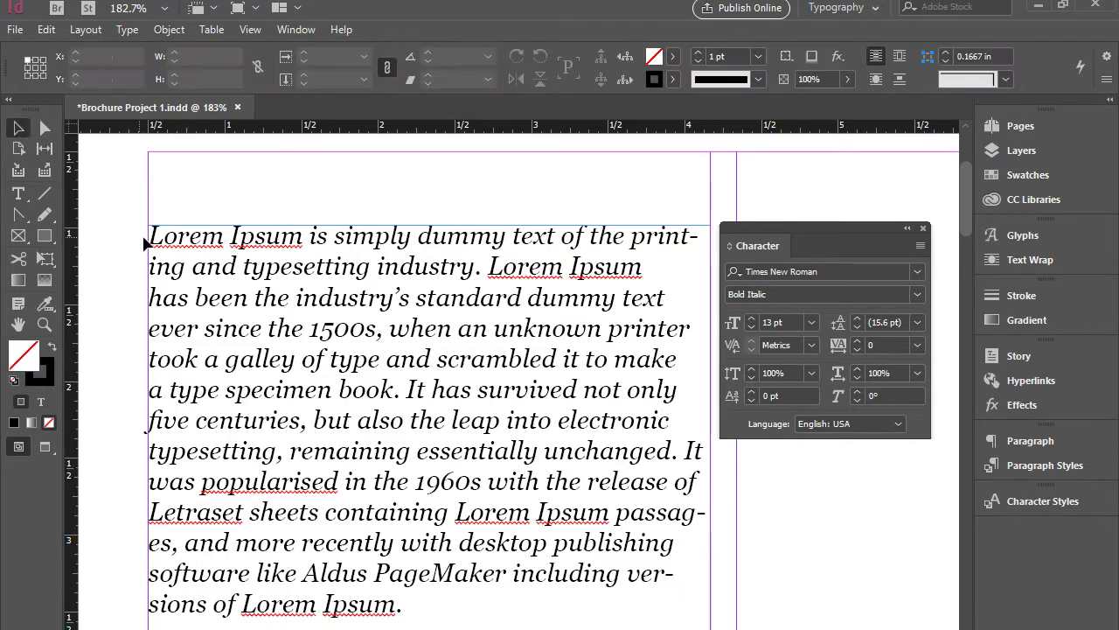
pyautogui.click(245, 236)
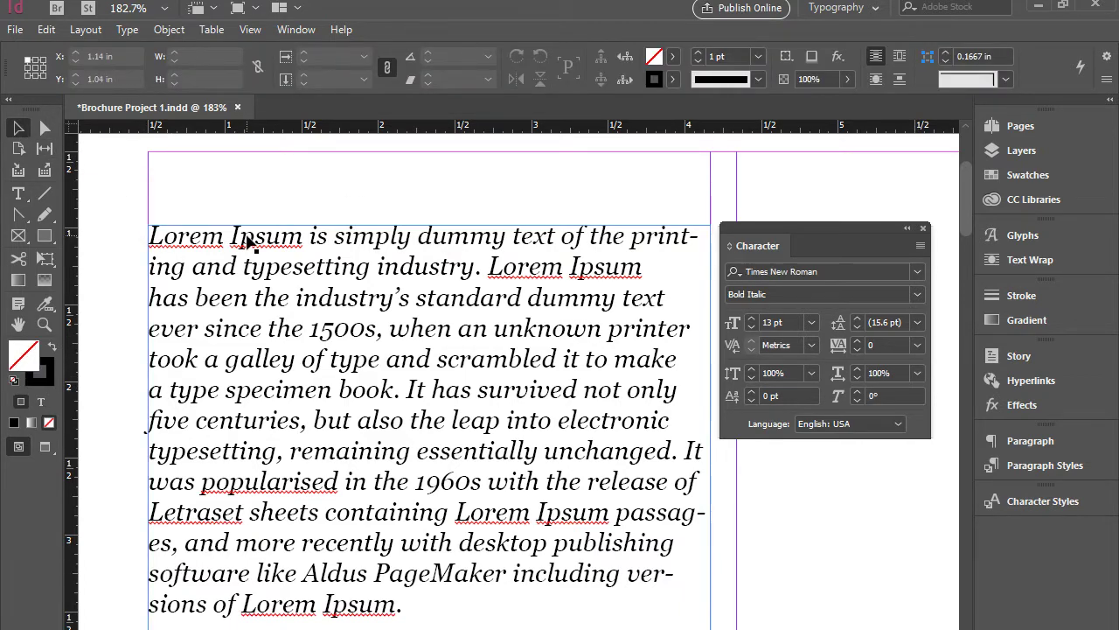
pyautogui.click(916, 345)
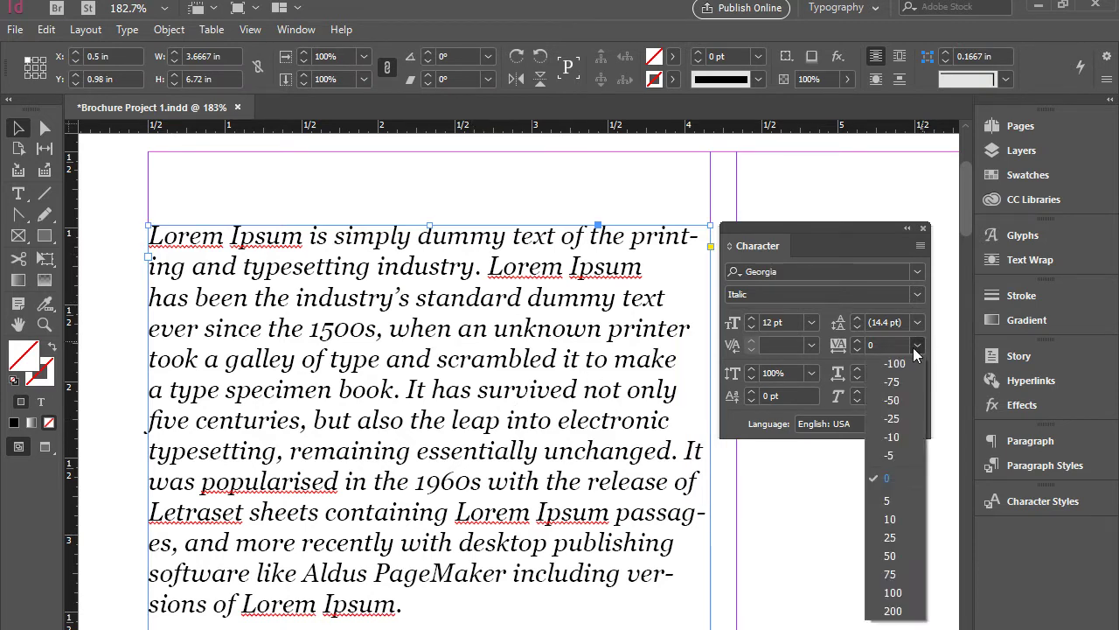
pyautogui.click(893, 610)
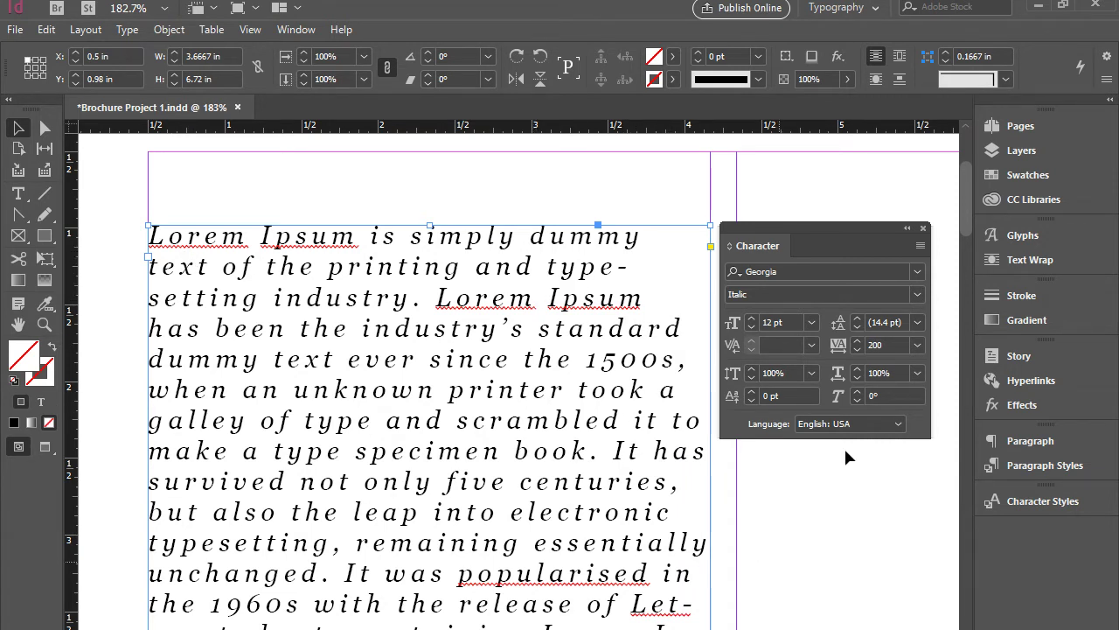
pyautogui.click(912, 348)
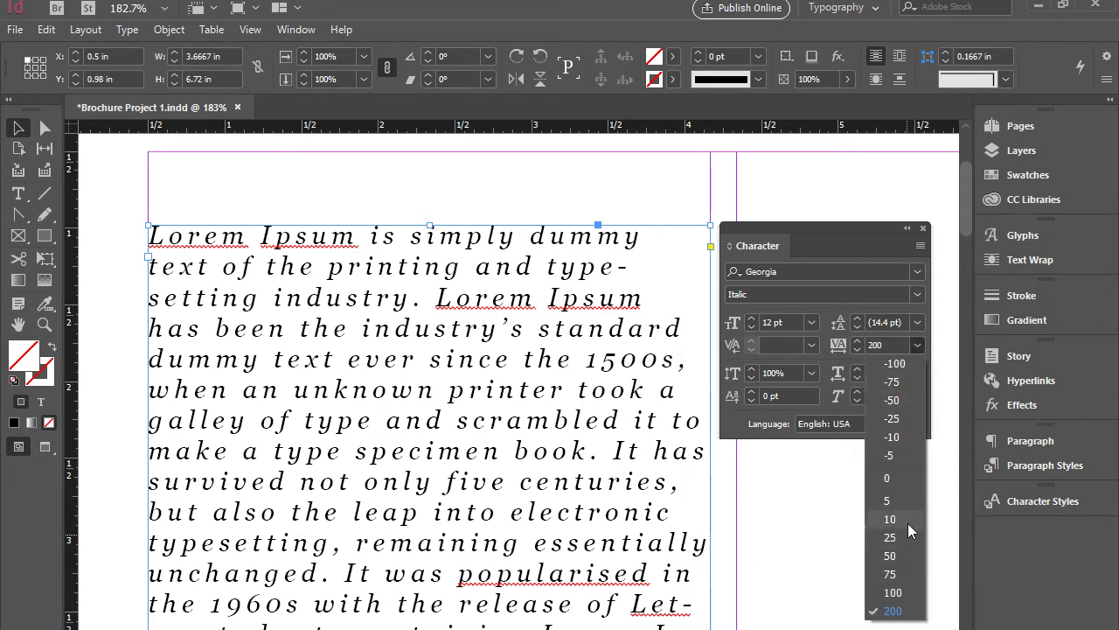
pyautogui.click(887, 478)
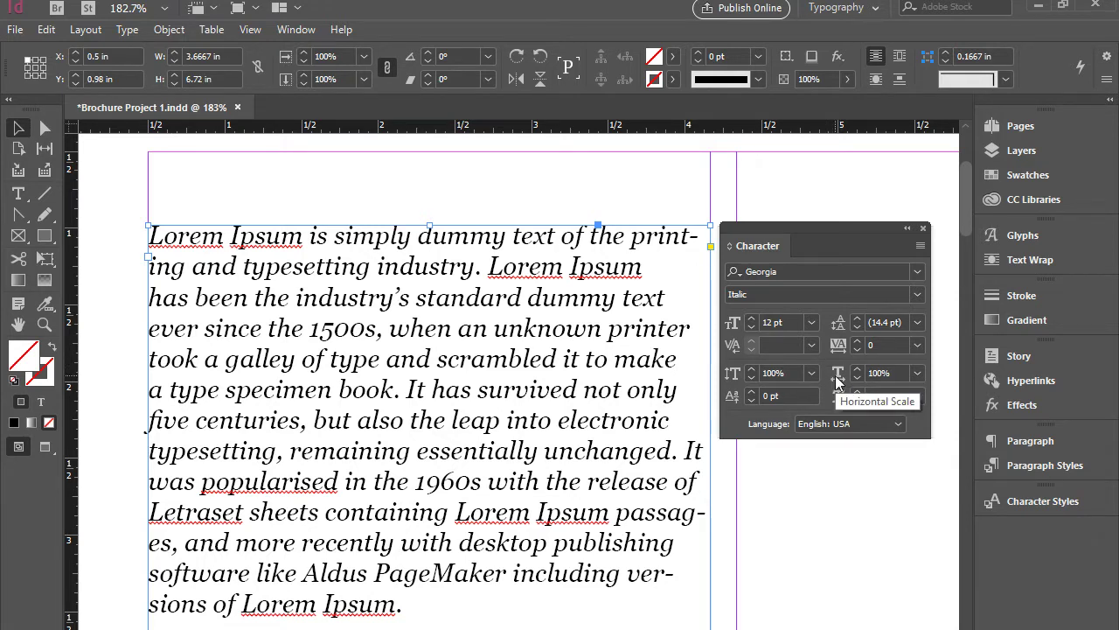
pyautogui.click(912, 375)
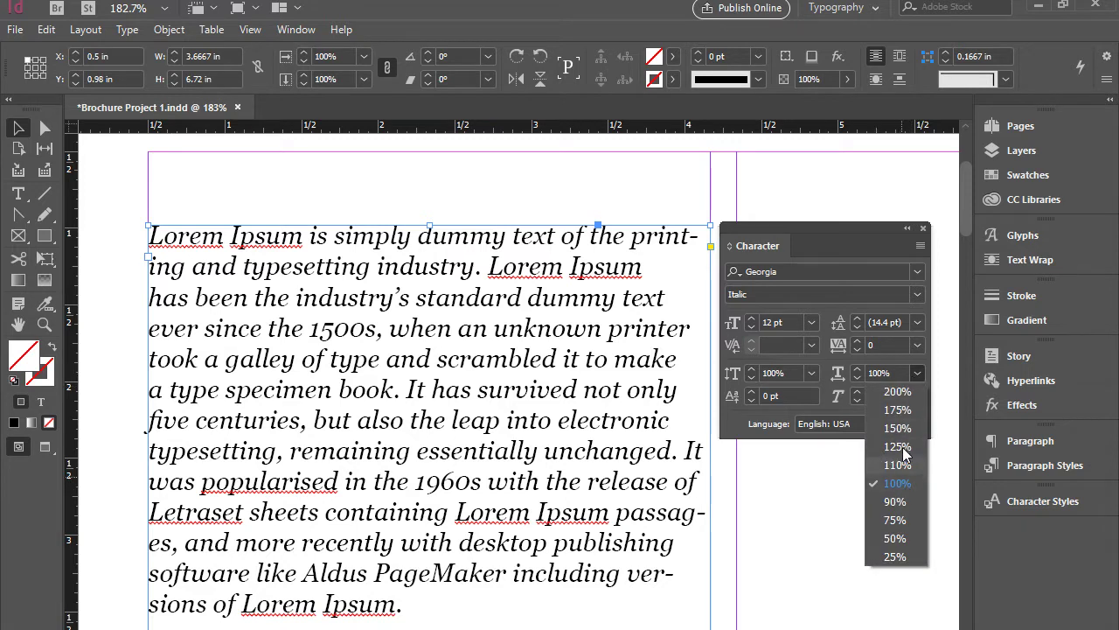
pyautogui.click(900, 393)
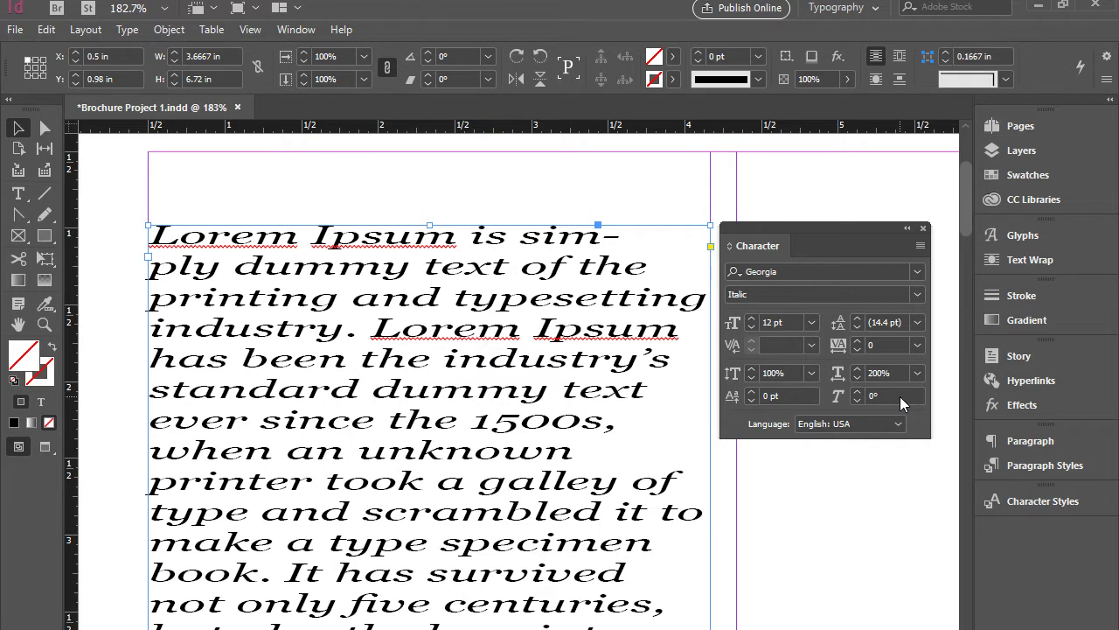
pyautogui.hotkey('ctrl', 'z')
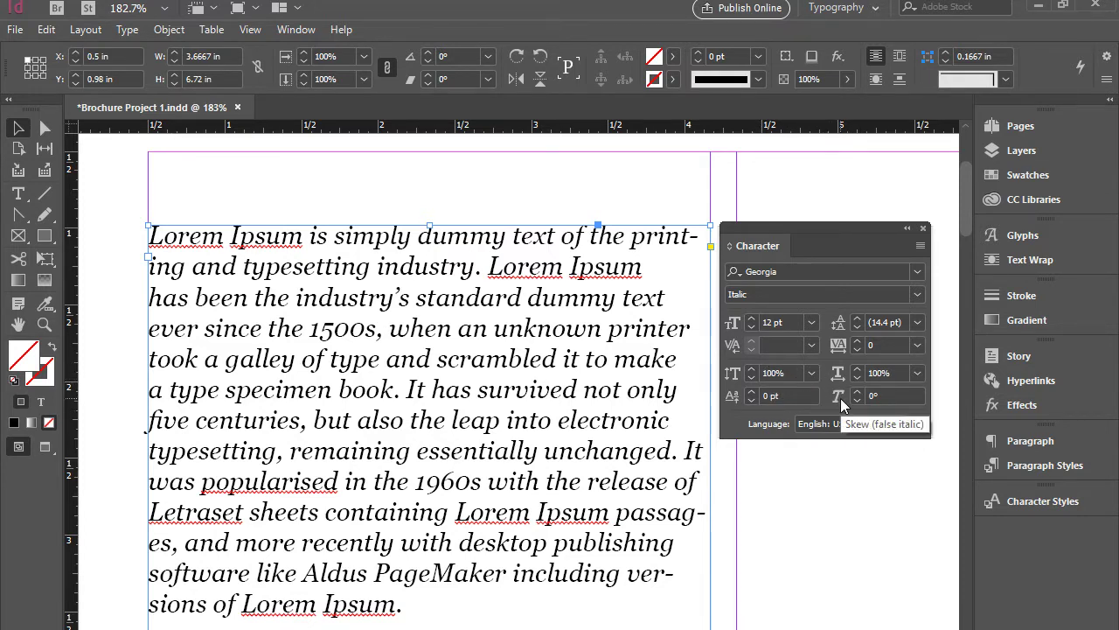
pyautogui.click(890, 395)
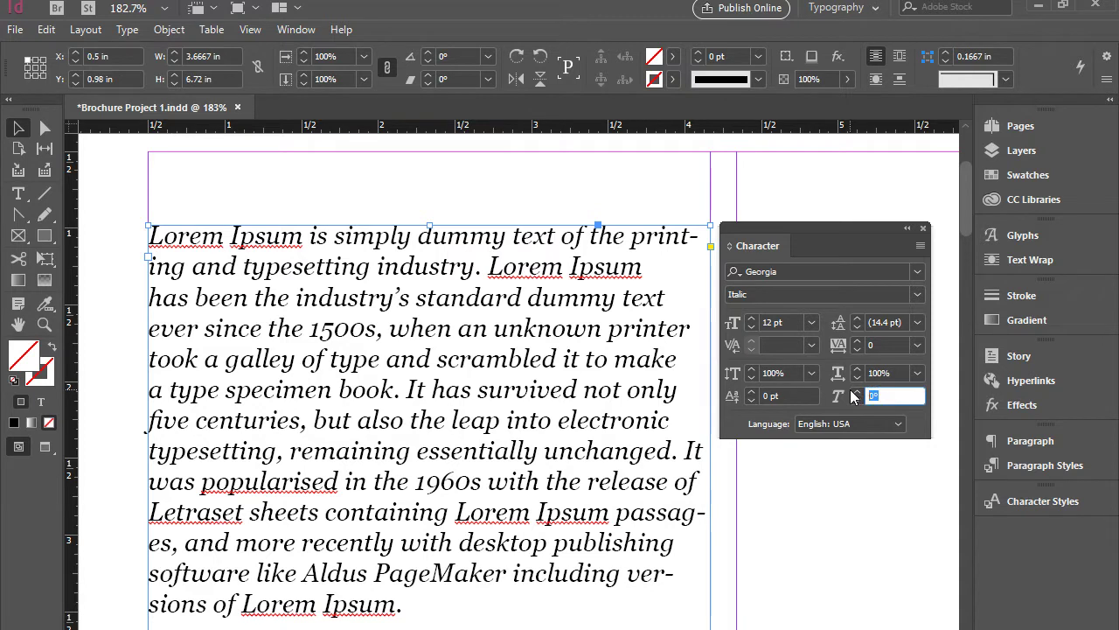
pyautogui.write('45')
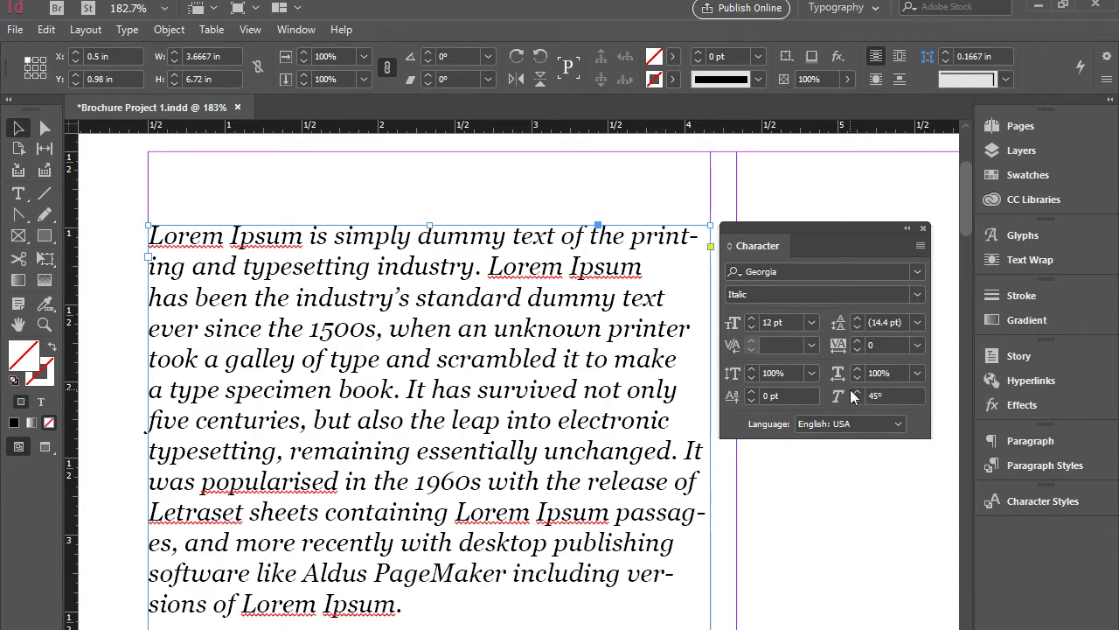
pyautogui.press('Return')
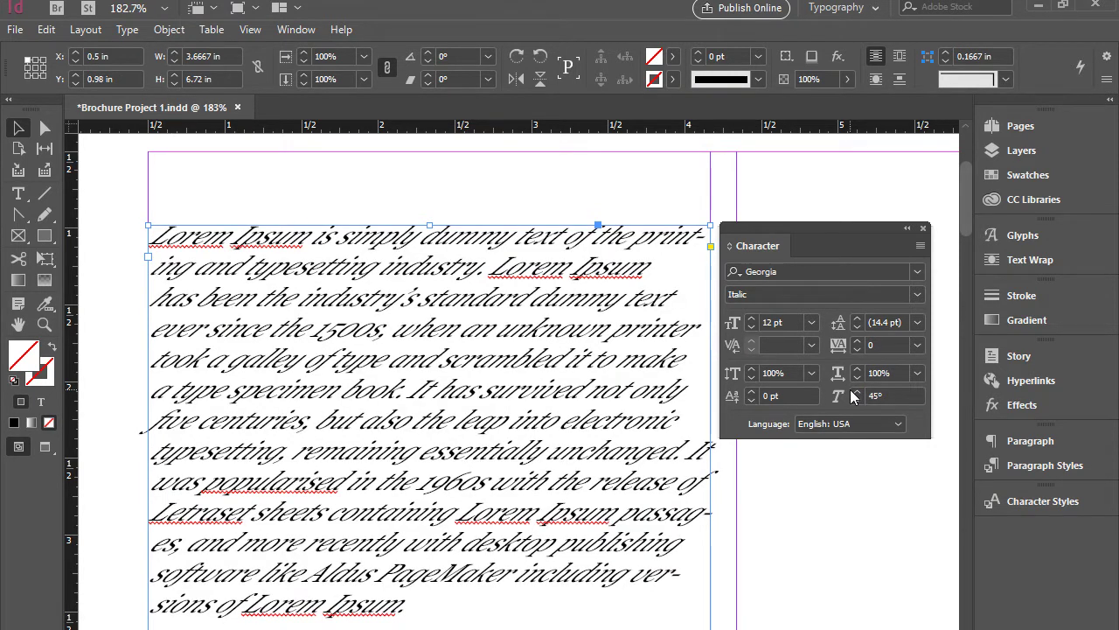
pyautogui.hotkey('ctrl', 'z')
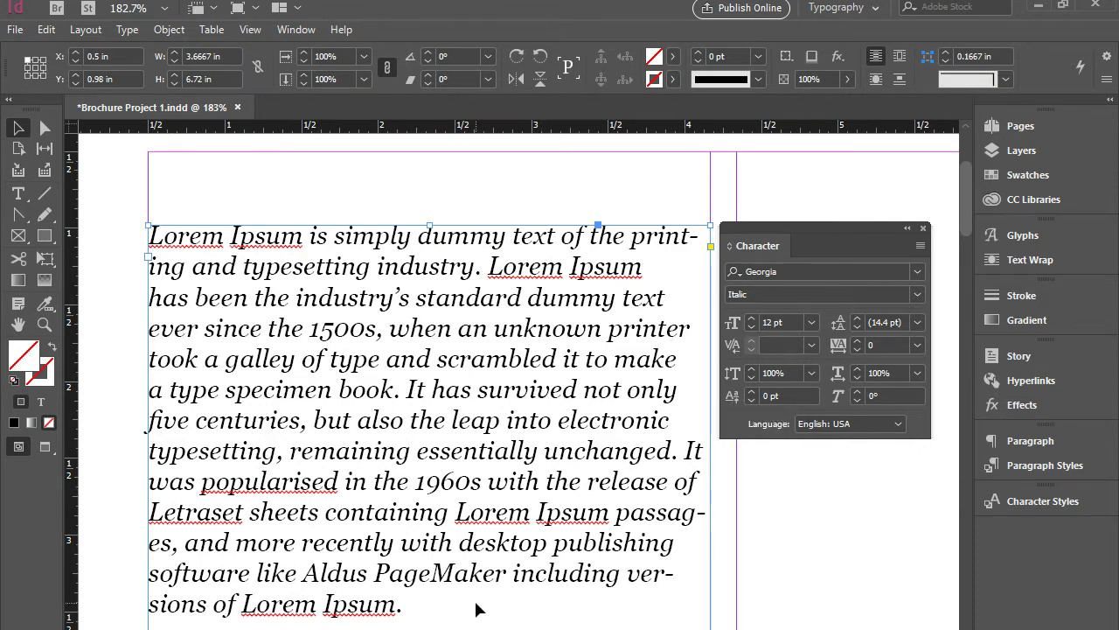
# Step: Add 'TM' at the end of the paragraph and raise it with a 4 pt baseline shift
pyautogui.doubleClick(404, 617)
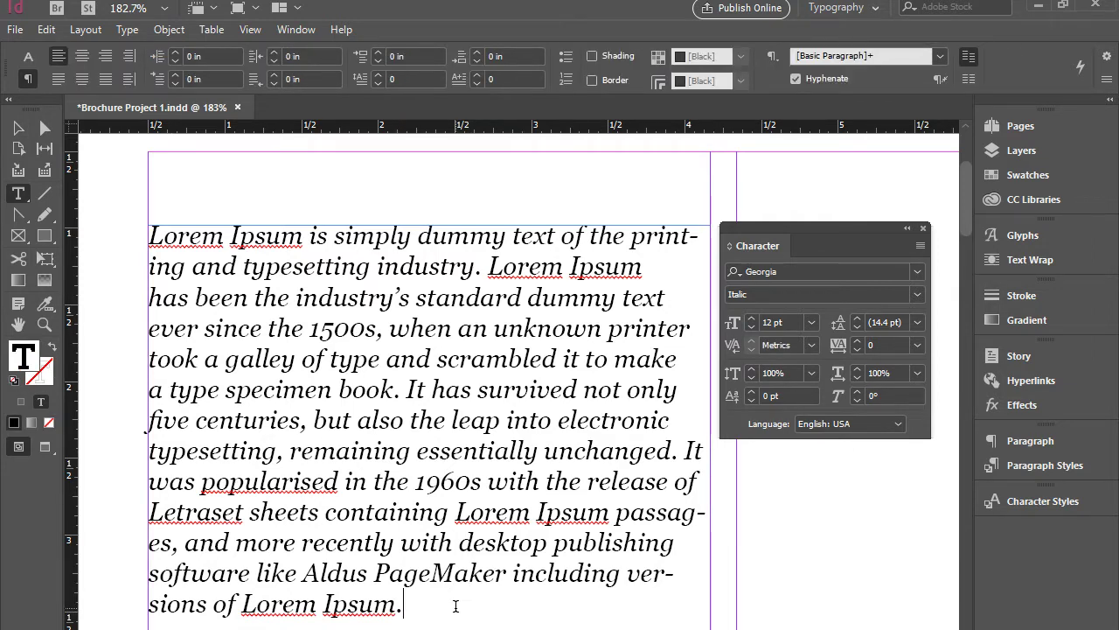
pyautogui.write('TM')
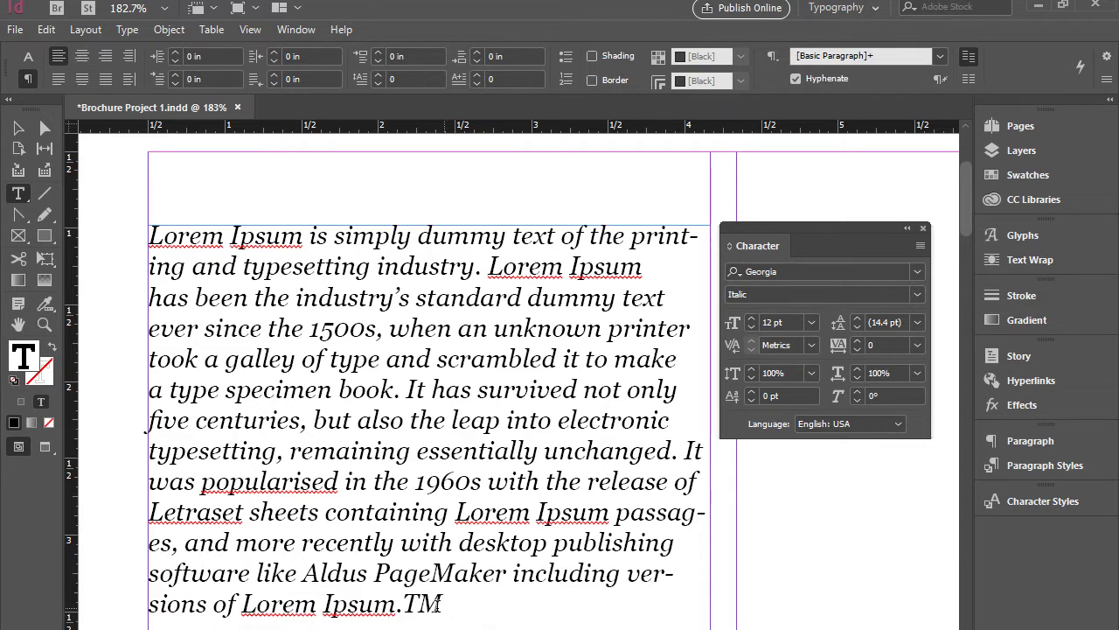
pyautogui.doubleClick(428, 605)
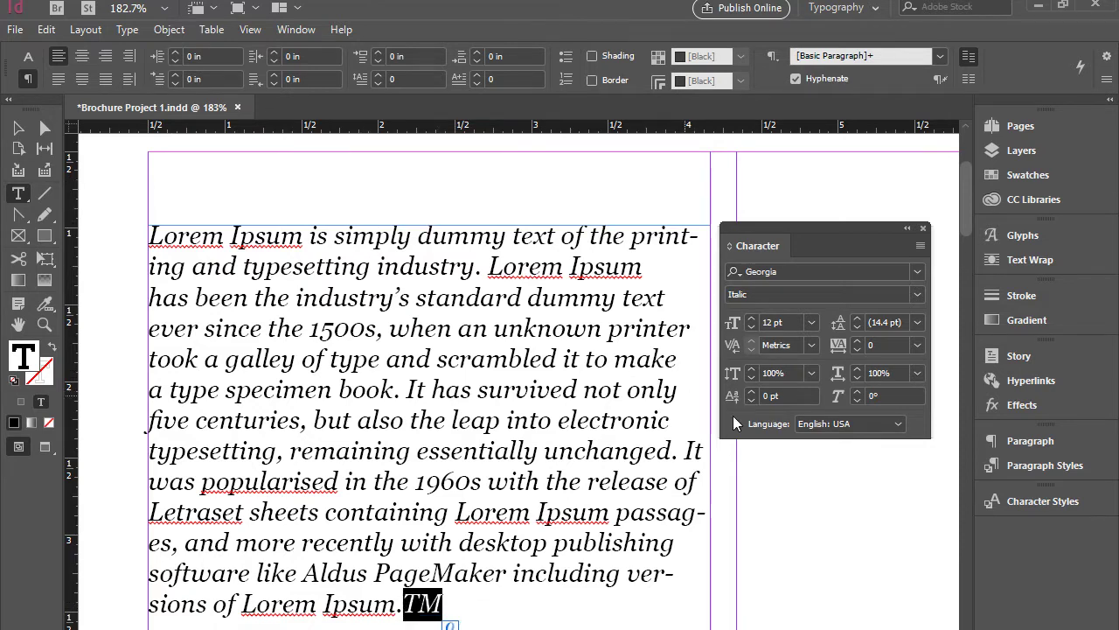
pyautogui.click(751, 392)
pyautogui.click(752, 392)
pyautogui.click(751, 392)
pyautogui.click(751, 392)
pyautogui.click(751, 392)
pyautogui.click(752, 391)
pyautogui.click(751, 397)
pyautogui.click(751, 397)
# Step: Reduce the TM's font size, zoom in to check it, then zoom back out
pyautogui.click(752, 329)
pyautogui.click(751, 329)
pyautogui.click(752, 329)
pyautogui.click(18, 128)
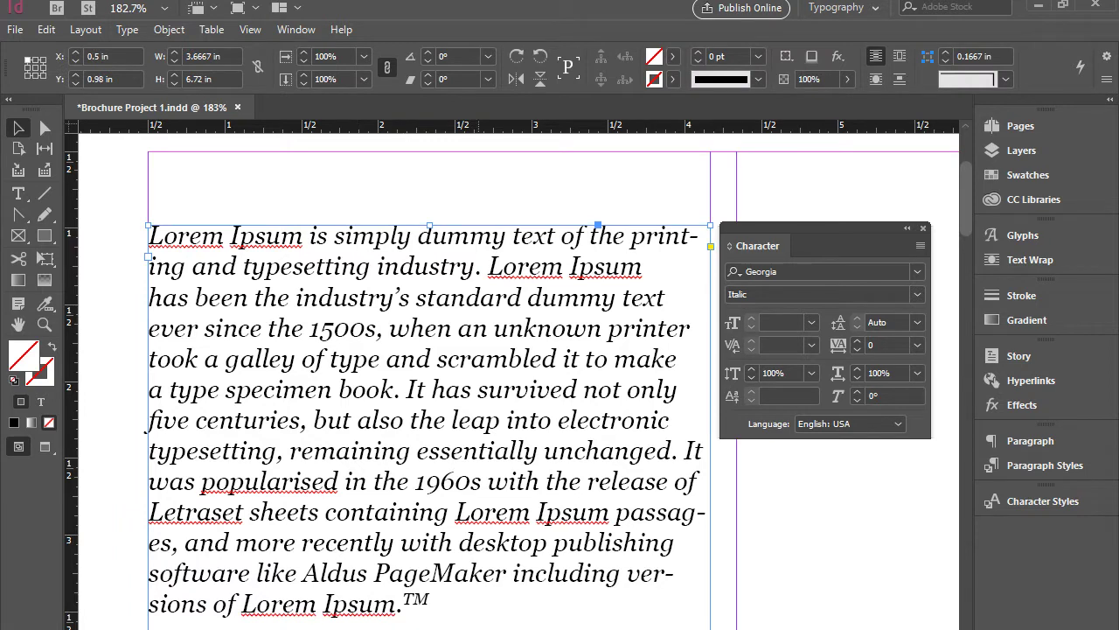
pyautogui.press('z')
pyautogui.moveTo(378, 567); pyautogui.dragTo(487, 623)
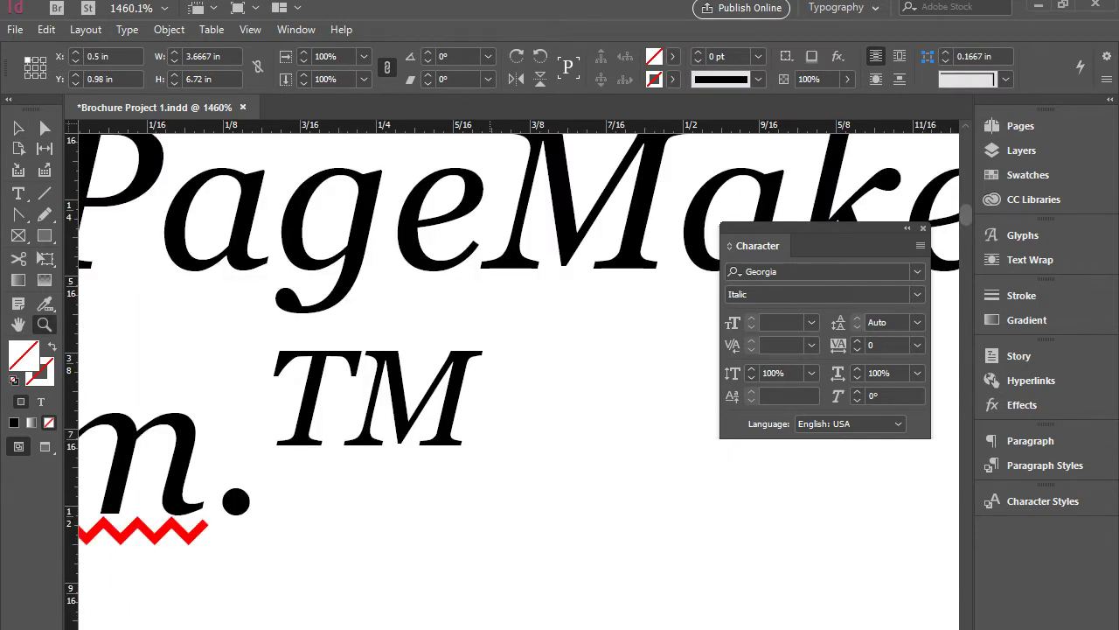
pyautogui.keyDown('alt'); pyautogui.click(490, 547); pyautogui.keyUp('alt')
pyautogui.click(19, 129)
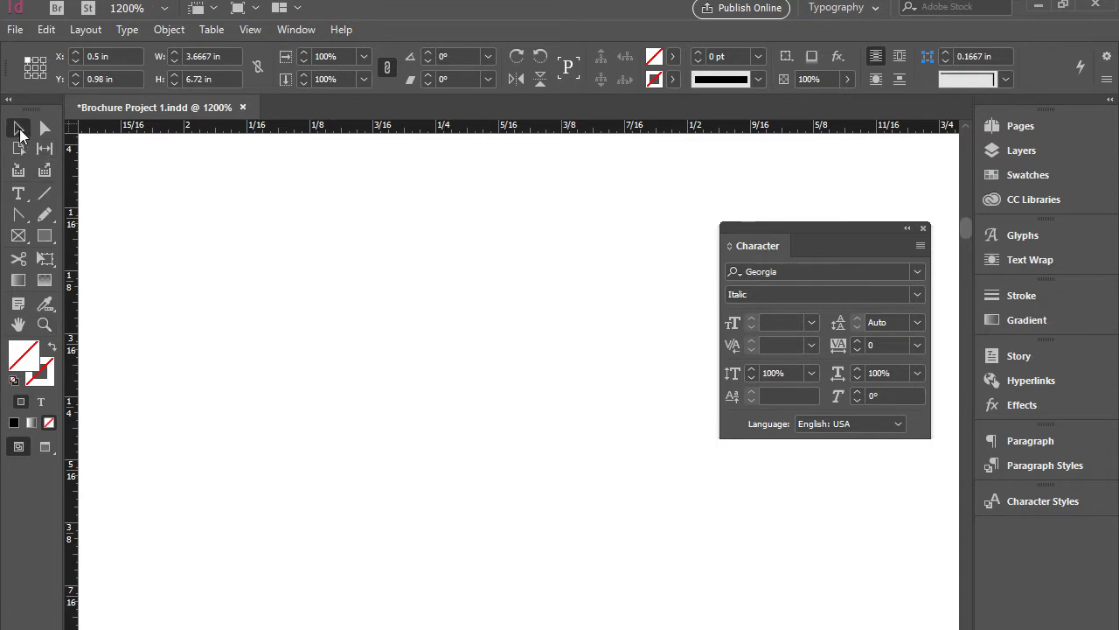
pyautogui.hotkey('ctrl', 'shift', 'a')
pyautogui.hotkey('ctrl', '-')
pyautogui.hotkey('ctrl', '-')
pyautogui.hotkey('ctrl', '-')
pyautogui.hotkey('ctrl', '-')
pyautogui.hotkey('ctrl', '-')
pyautogui.hotkey('ctrl', '-')
pyautogui.hotkey('ctrl', '-')
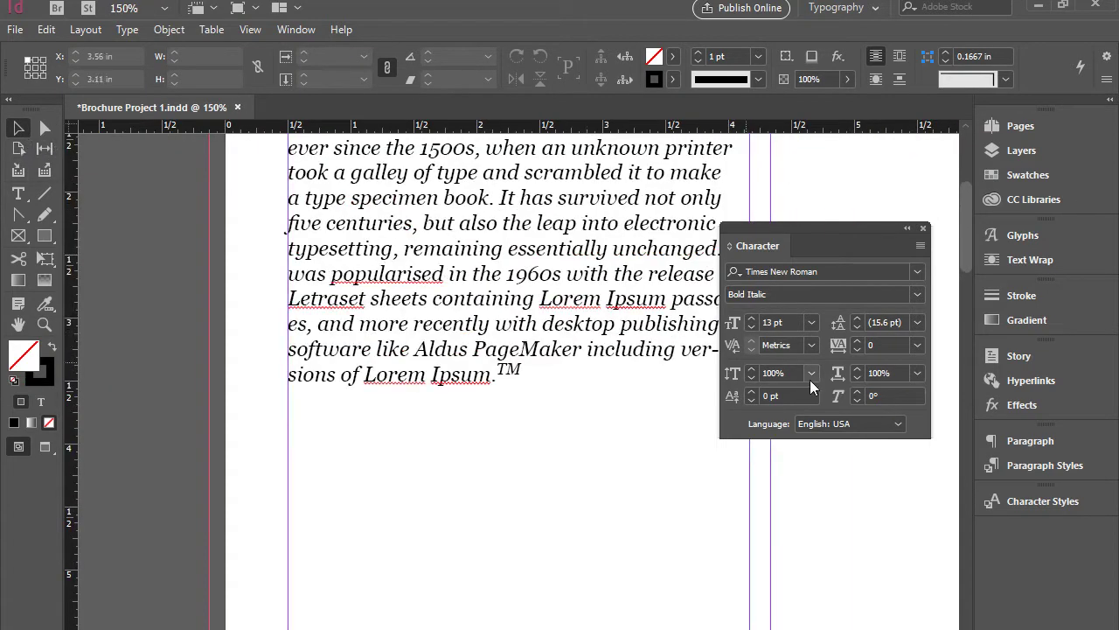
# Step: Keep English: USA as the language, dock the Character panel and float the Paragraph panel
pyautogui.click(901, 425)
pyautogui.click(880, 443)
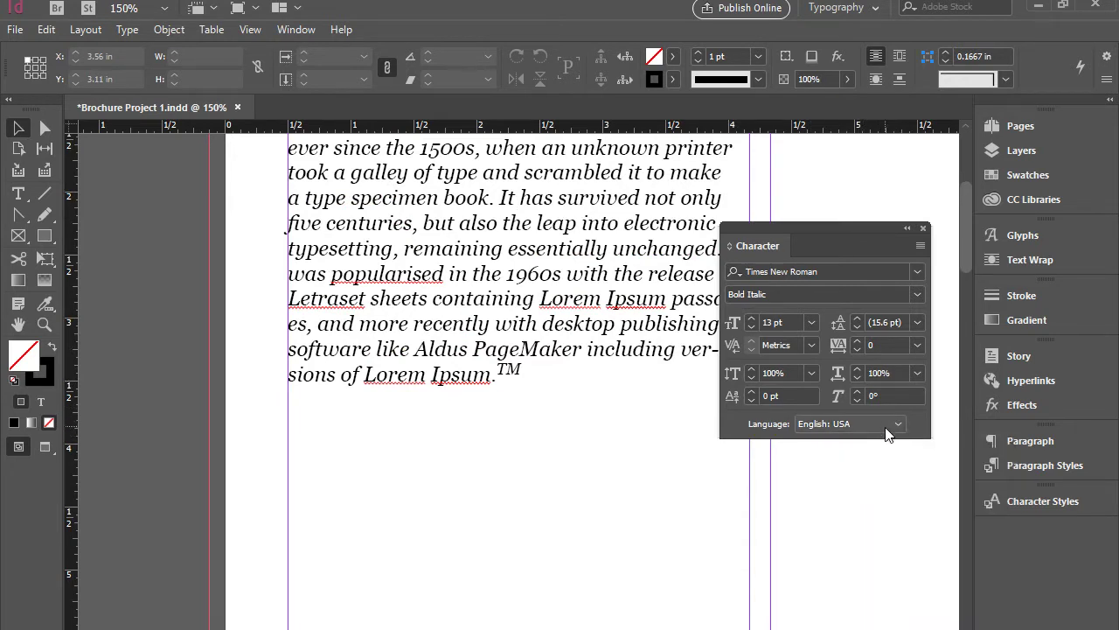
pyautogui.click(900, 426)
pyautogui.click(901, 426)
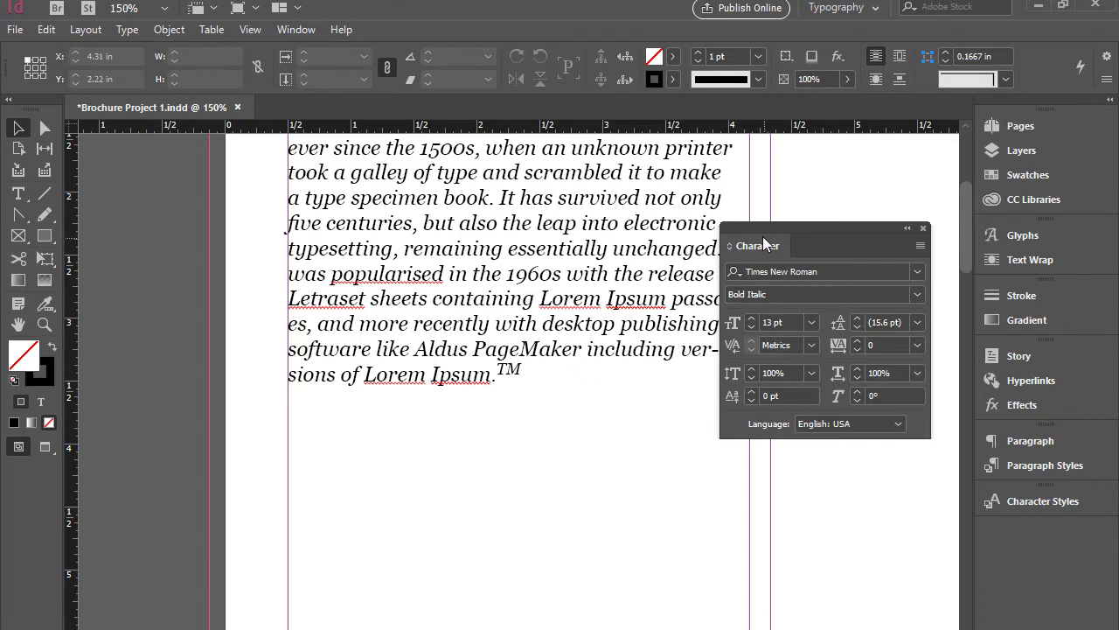
pyautogui.moveTo(762, 235); pyautogui.dragTo(1054, 520)
pyautogui.click(1043, 440)
pyautogui.moveTo(827, 435); pyautogui.dragTo(793, 244)
pyautogui.click(1066, 446)
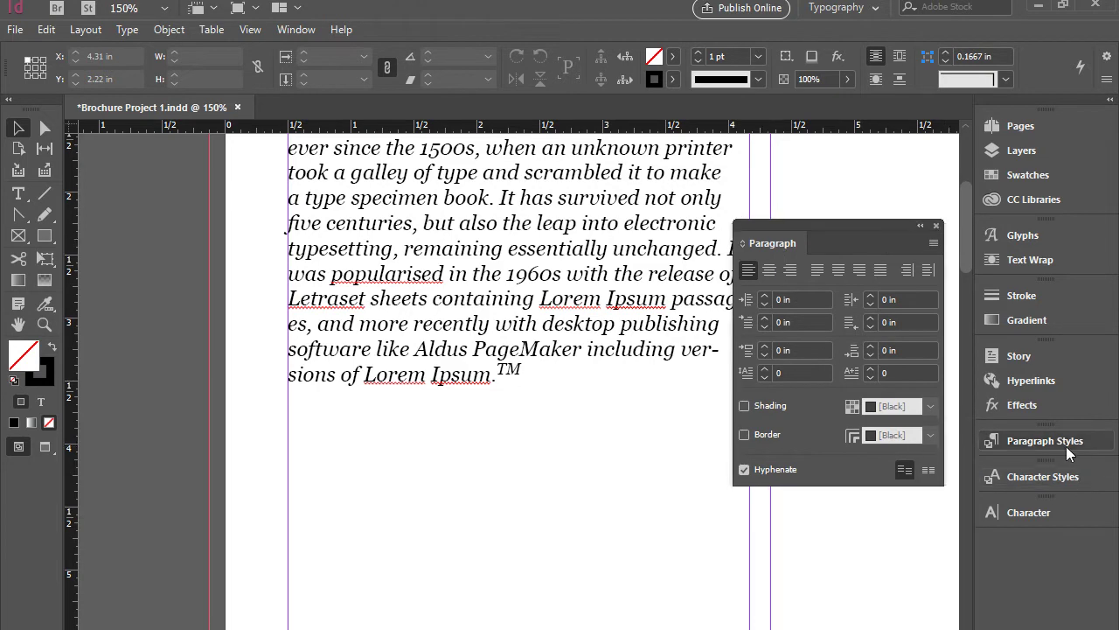
pyautogui.scroll(5, 708, 481)
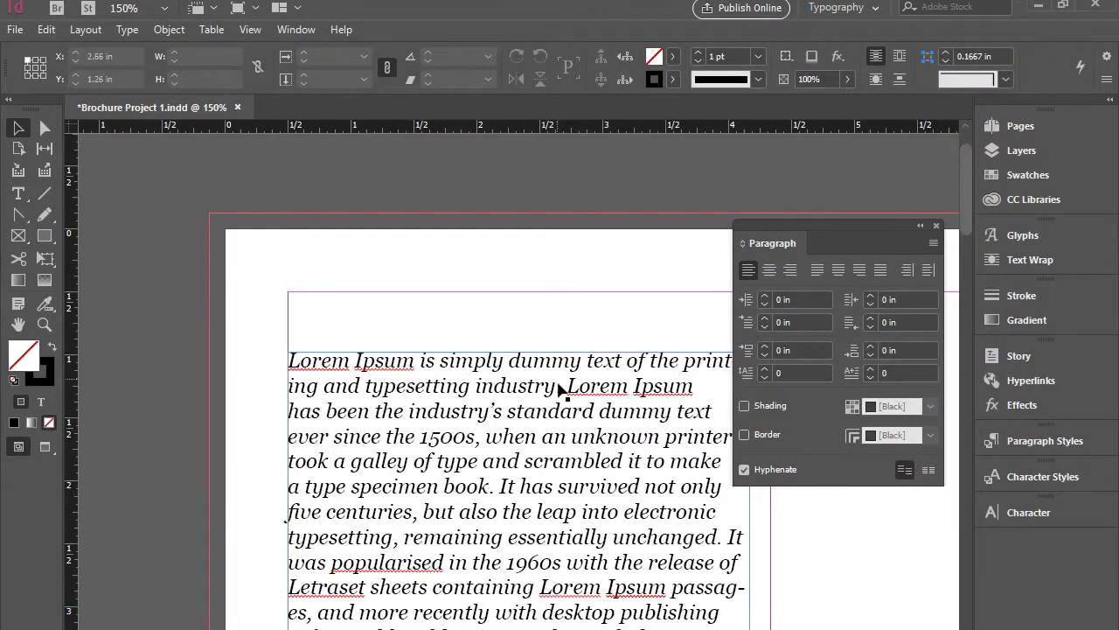
pyautogui.scroll(-2, 525, 437)
pyautogui.hscroll(2, 525, 438)
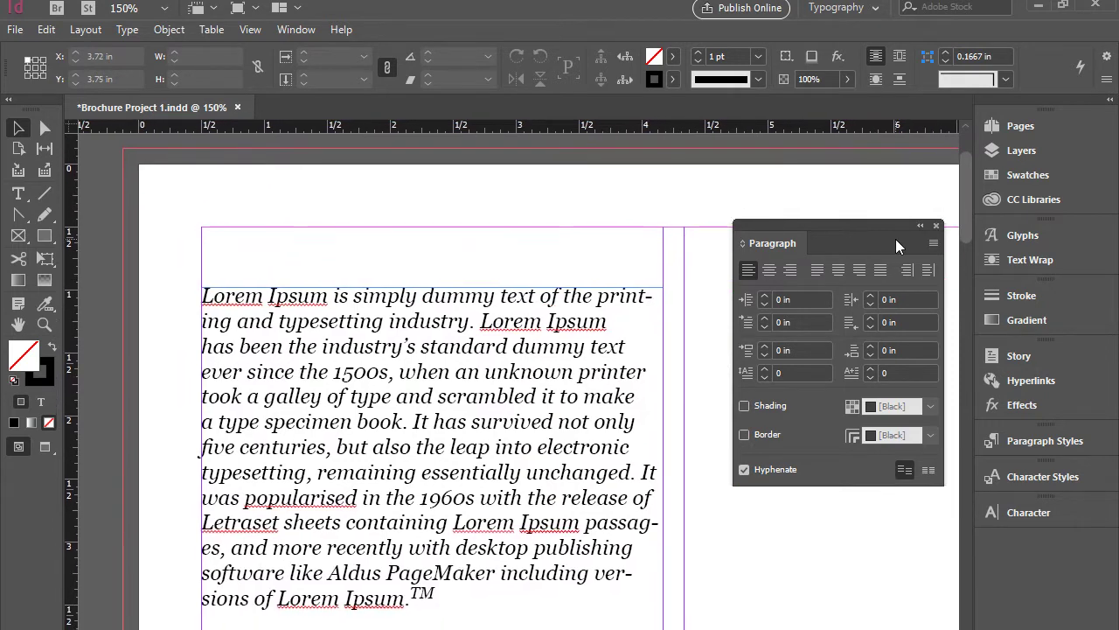
pyautogui.click(791, 271)
pyautogui.click(749, 271)
pyautogui.click(560, 367)
pyautogui.click(437, 362)
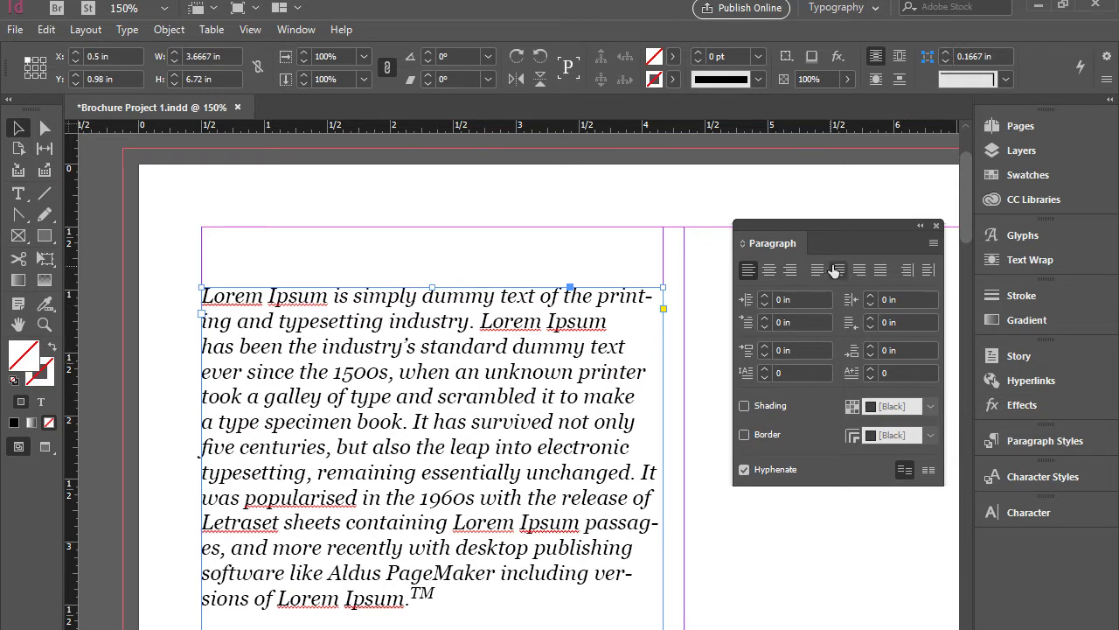
pyautogui.click(791, 271)
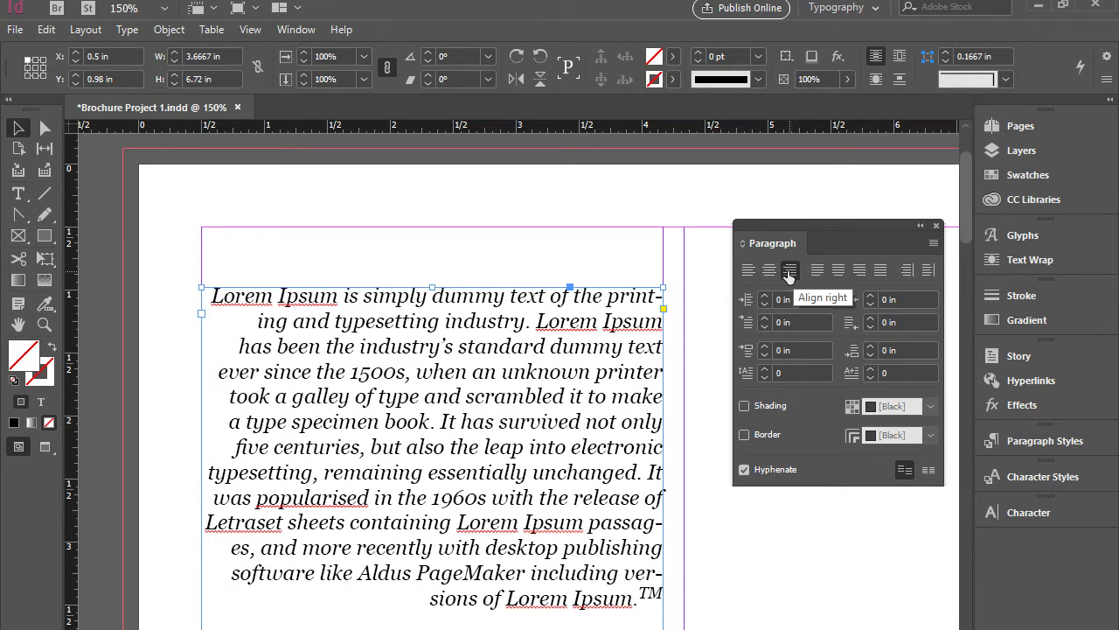
pyautogui.click(770, 272)
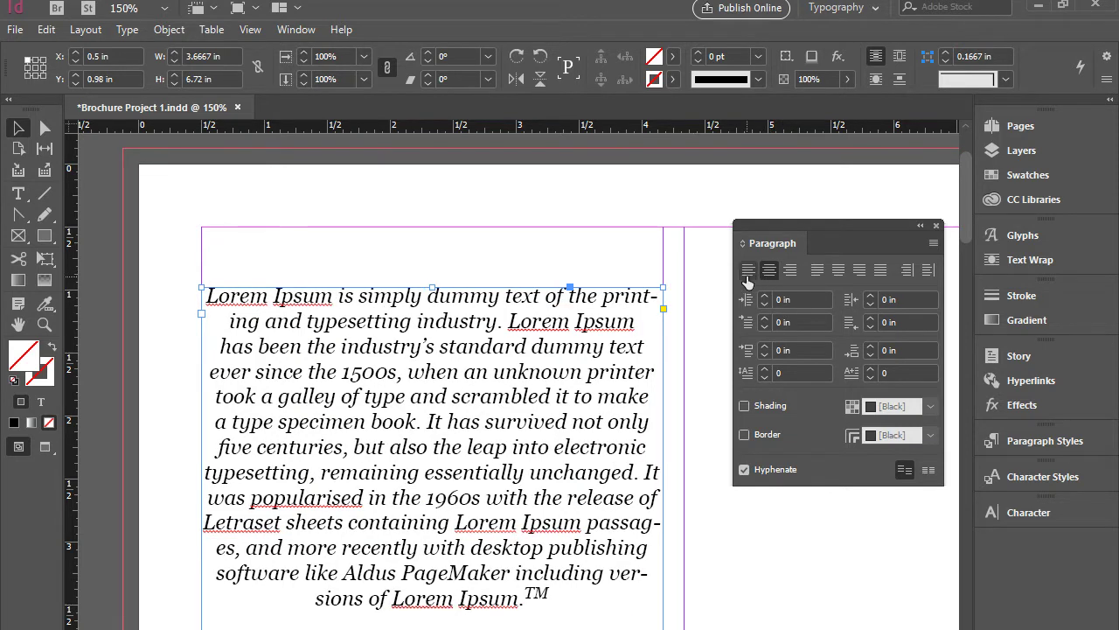
pyautogui.click(748, 271)
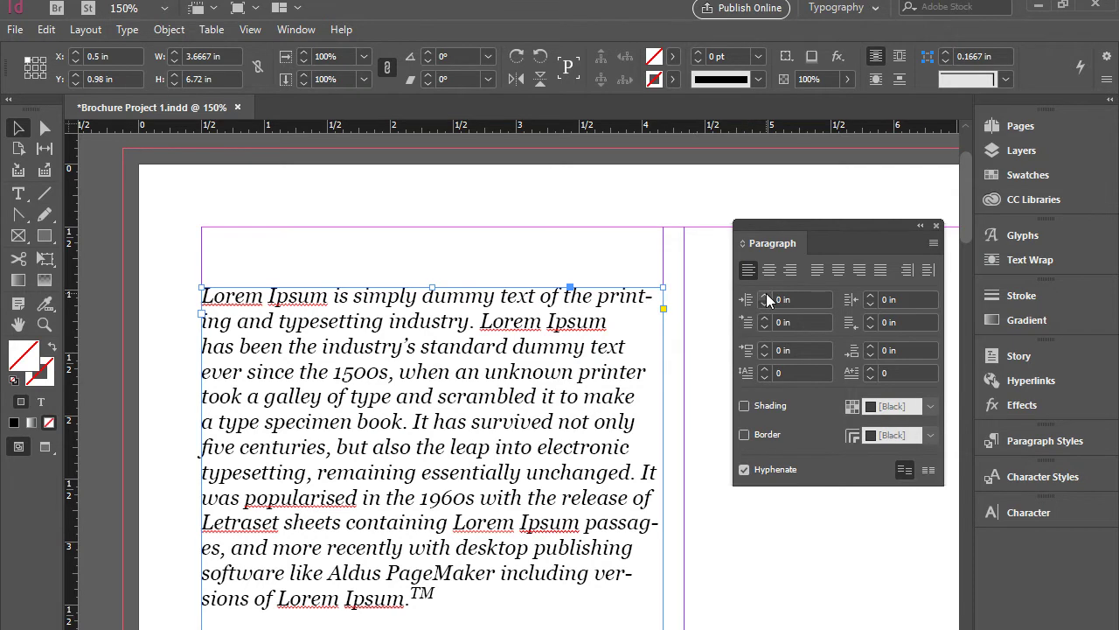
# Step: Raise the paragraph's left indent to 0.375 in, then reset it to 0 in
pyautogui.click(764, 295)
pyautogui.click(764, 294)
pyautogui.click(765, 294)
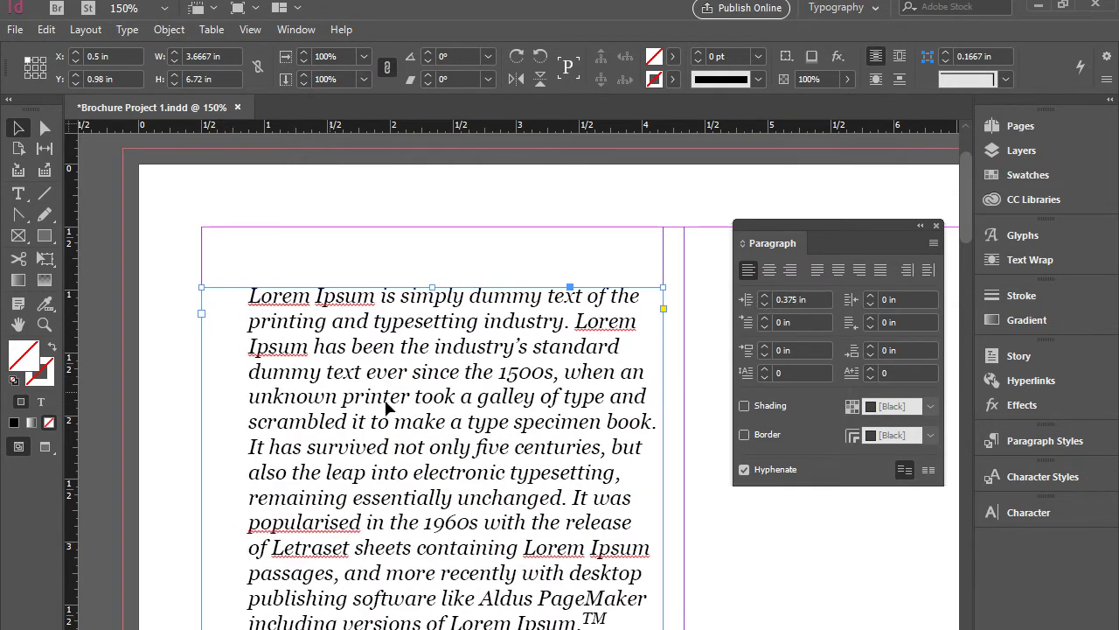
pyautogui.doubleClick(806, 298)
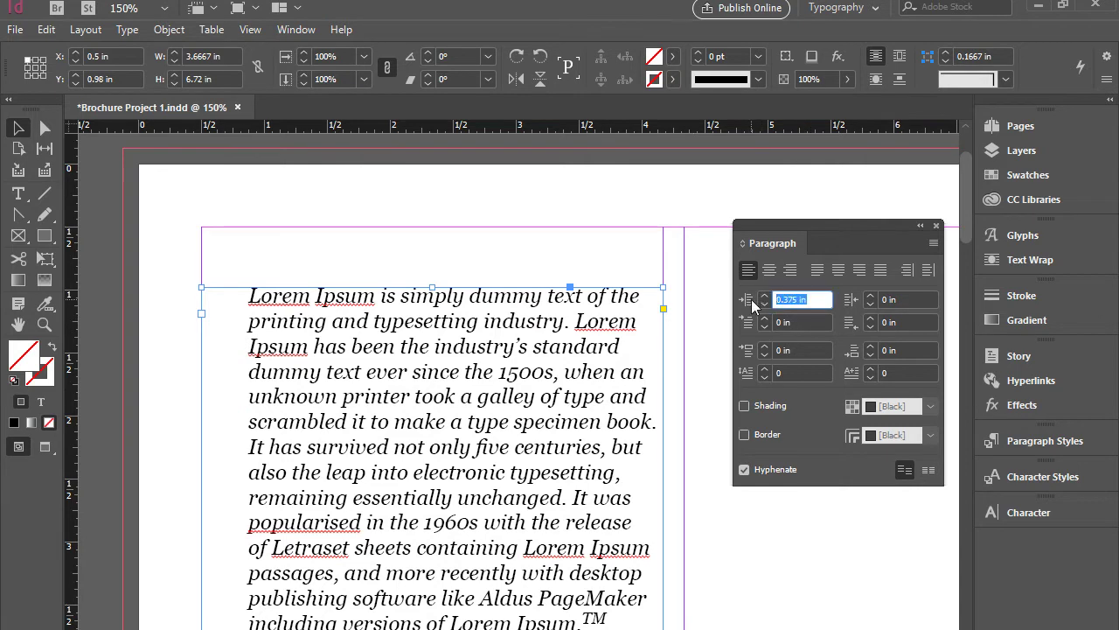
pyautogui.write('0')
pyautogui.press('Return')
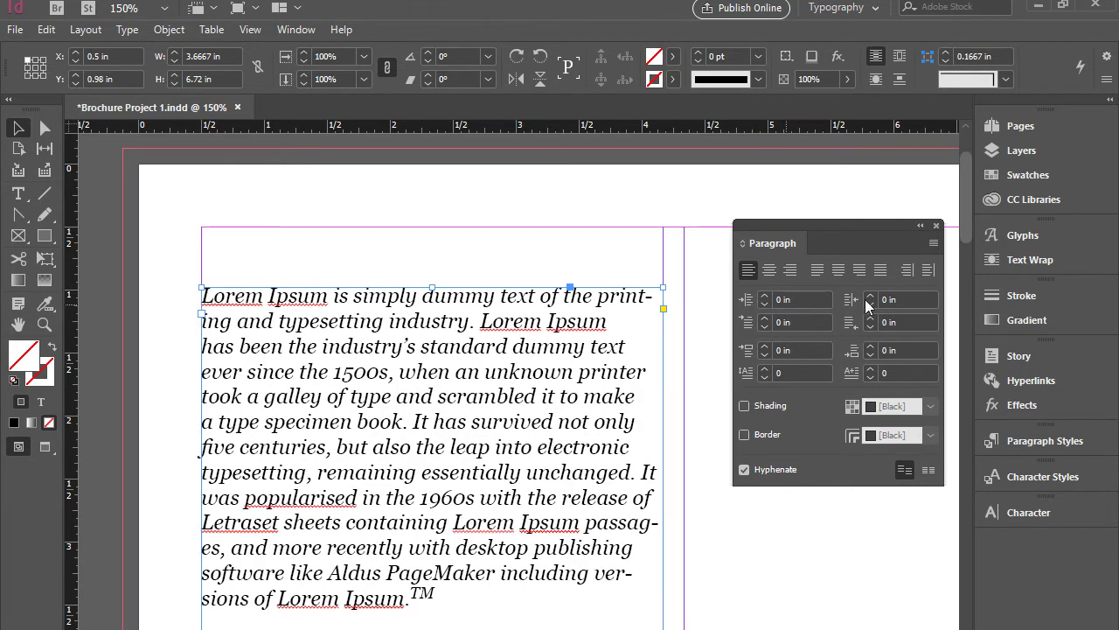
# Step: Set the First Line Left Indent to 0.375 in and deselect to view it
pyautogui.click(765, 319)
pyautogui.click(764, 319)
pyautogui.click(765, 318)
pyautogui.click(764, 319)
pyautogui.click(764, 319)
pyautogui.click(765, 318)
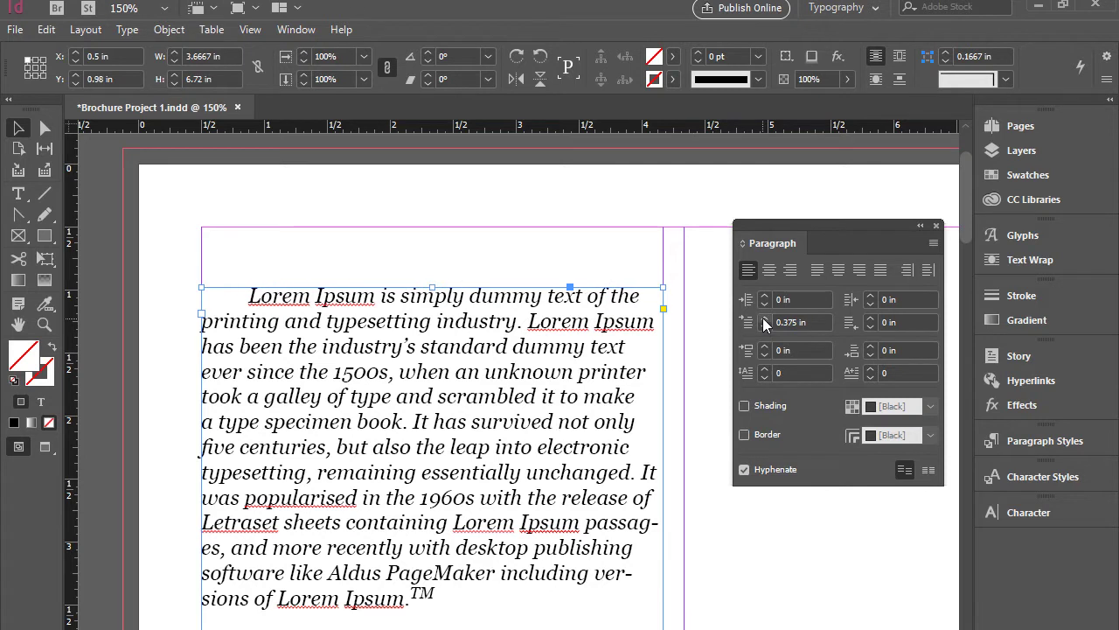
pyautogui.click(327, 223)
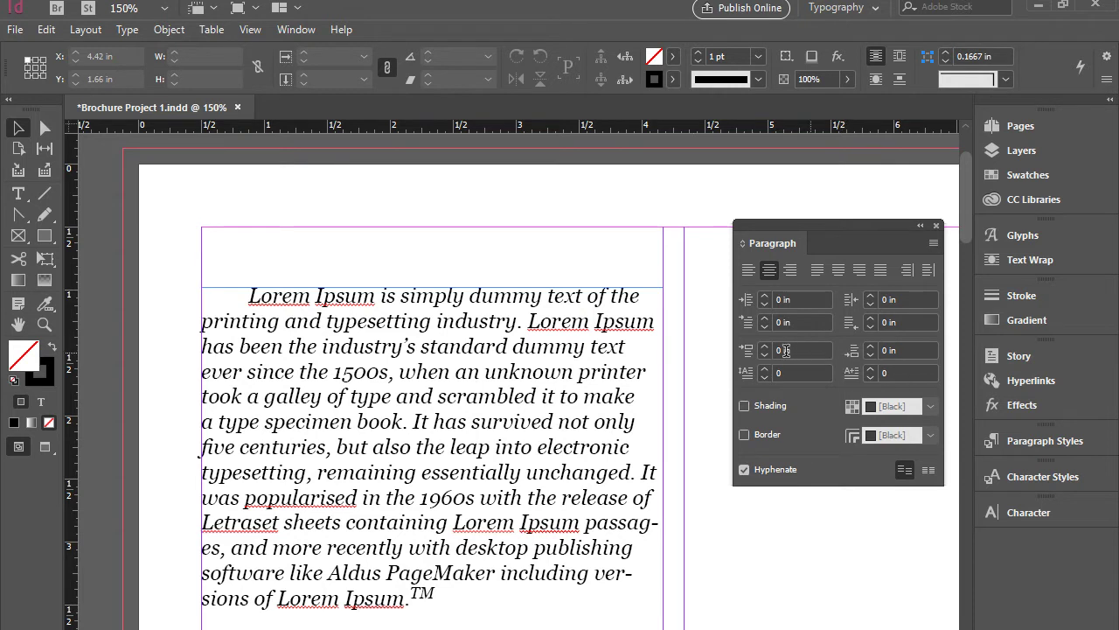
# Step: Try 0.25 in Space Before on the first line of the Lorem Ipsum text
pyautogui.click(569, 370)
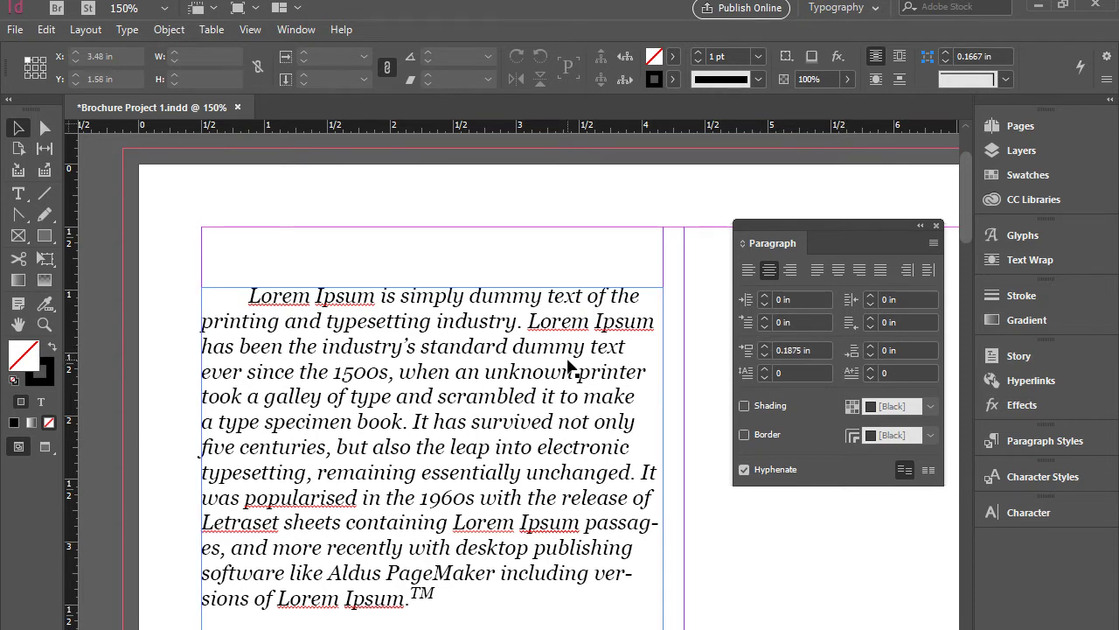
pyautogui.click(765, 346)
pyautogui.click(765, 346)
pyautogui.click(765, 346)
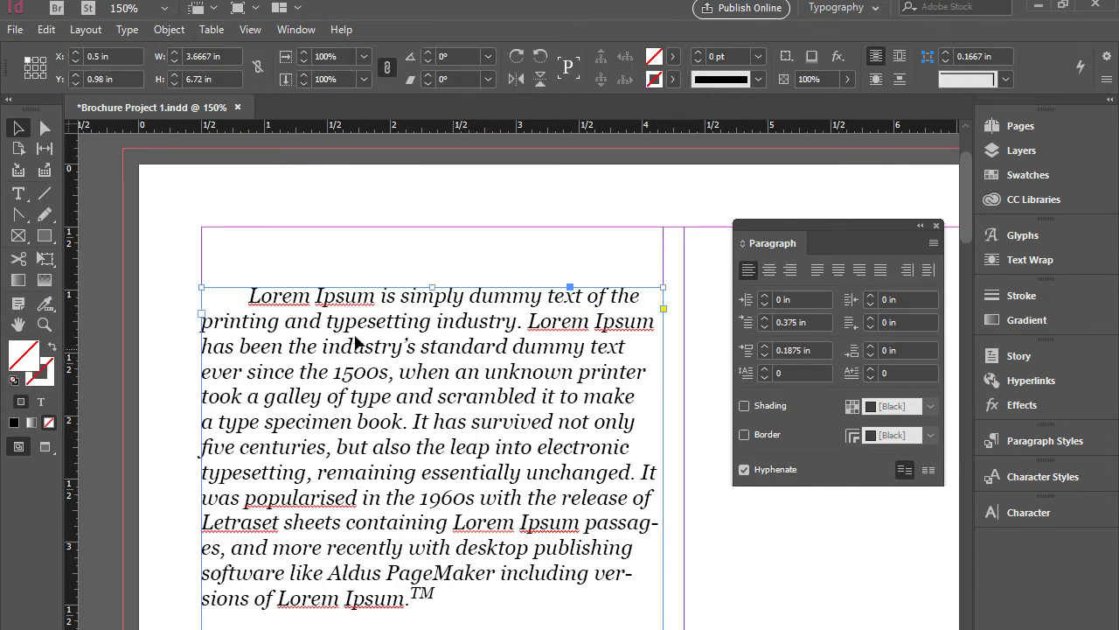
pyautogui.doubleClick(274, 311)
pyautogui.moveTo(249, 298); pyautogui.dragTo(646, 297)
pyautogui.click(765, 346)
pyautogui.click(458, 602)
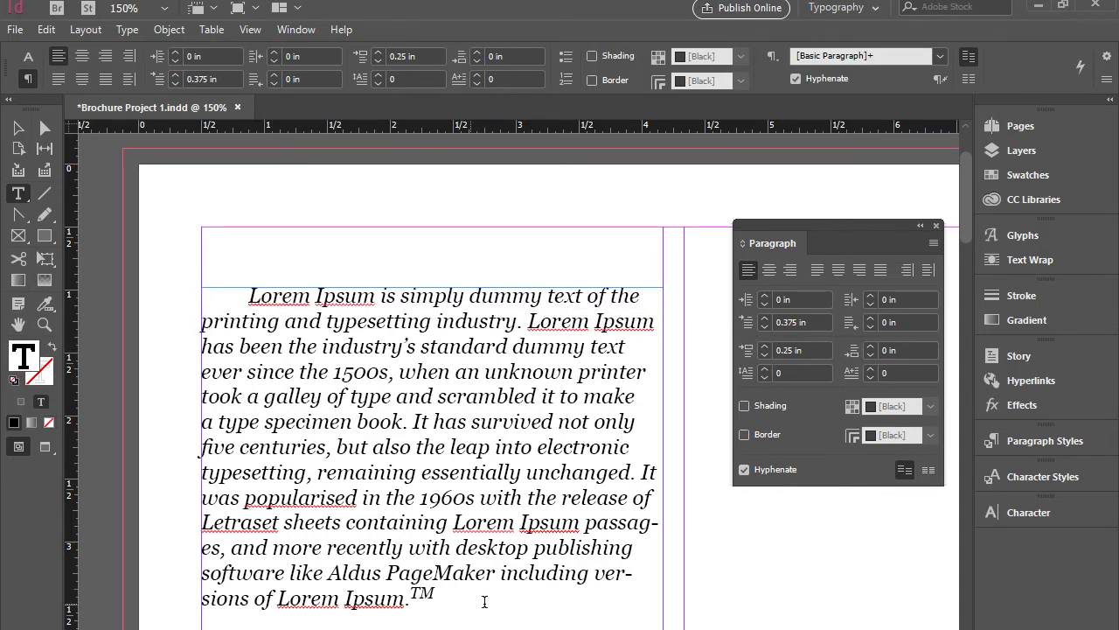
# Step: Break the paragraph after 'make' and give the new paragraph 0.625 in space before
pyautogui.click(645, 398)
pyautogui.press('Return')
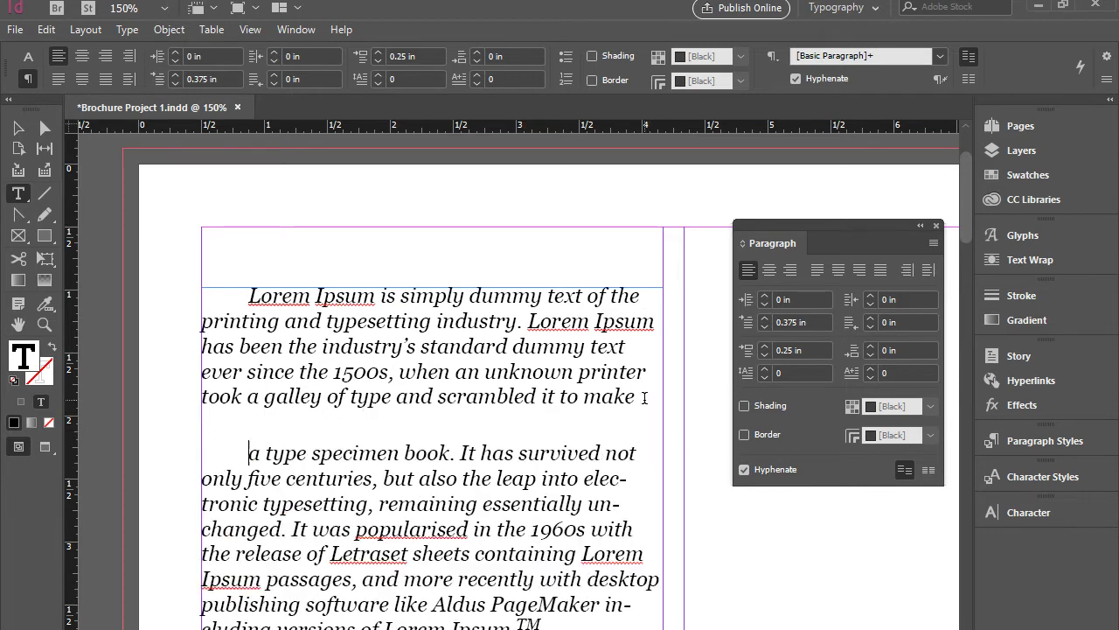
pyautogui.click(766, 345)
pyautogui.click(766, 345)
pyautogui.click(766, 346)
pyautogui.click(766, 346)
pyautogui.click(766, 345)
pyautogui.click(766, 345)
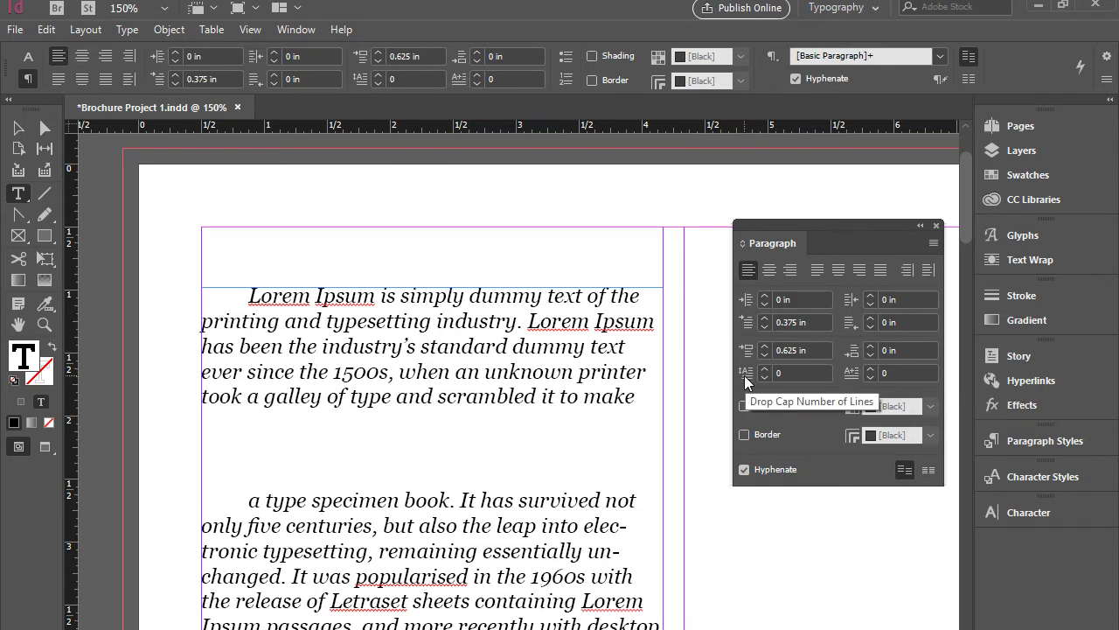
# Step: Give the first paragraph a drop cap three lines tall
pyautogui.click(250, 298)
pyautogui.click(251, 300)
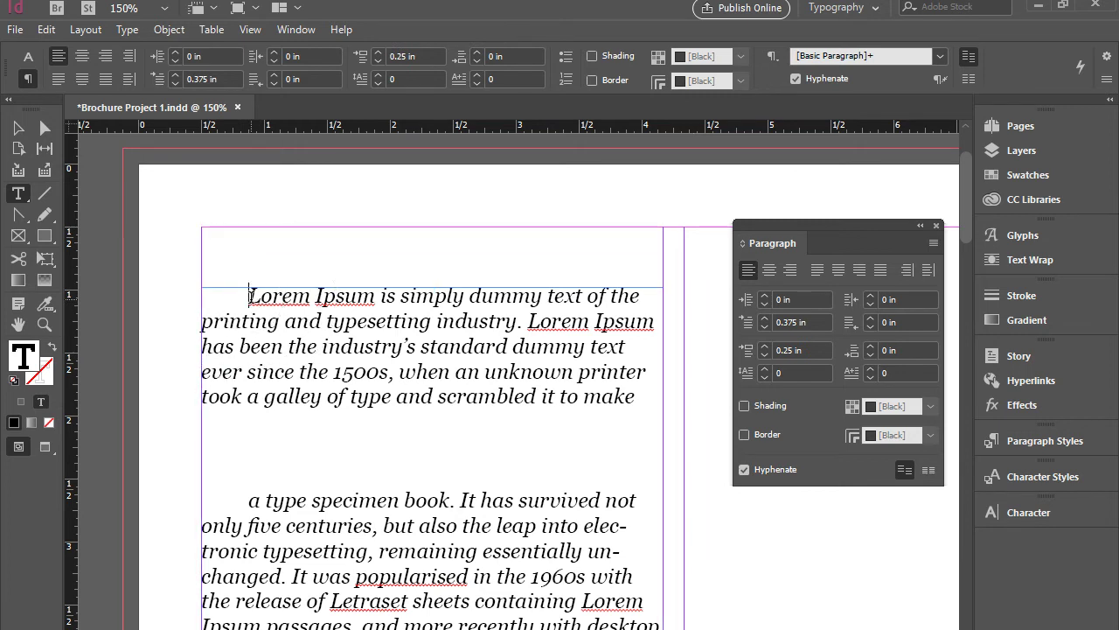
pyautogui.click(762, 369)
pyautogui.click(762, 369)
pyautogui.click(764, 369)
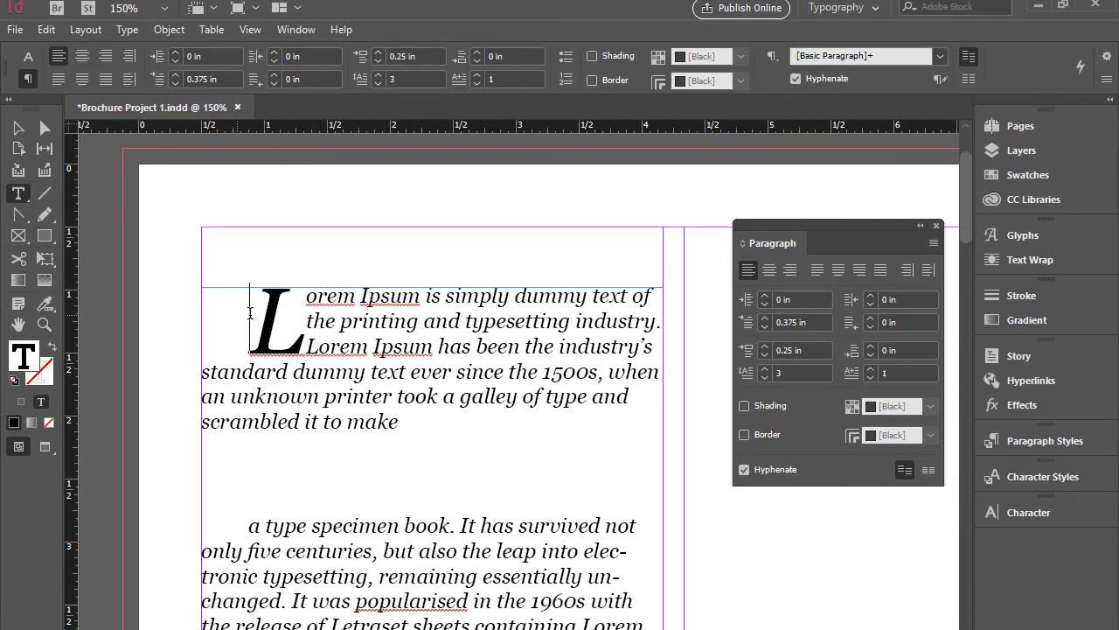
pyautogui.moveTo(357, 300); pyautogui.dragTo(270, 297)
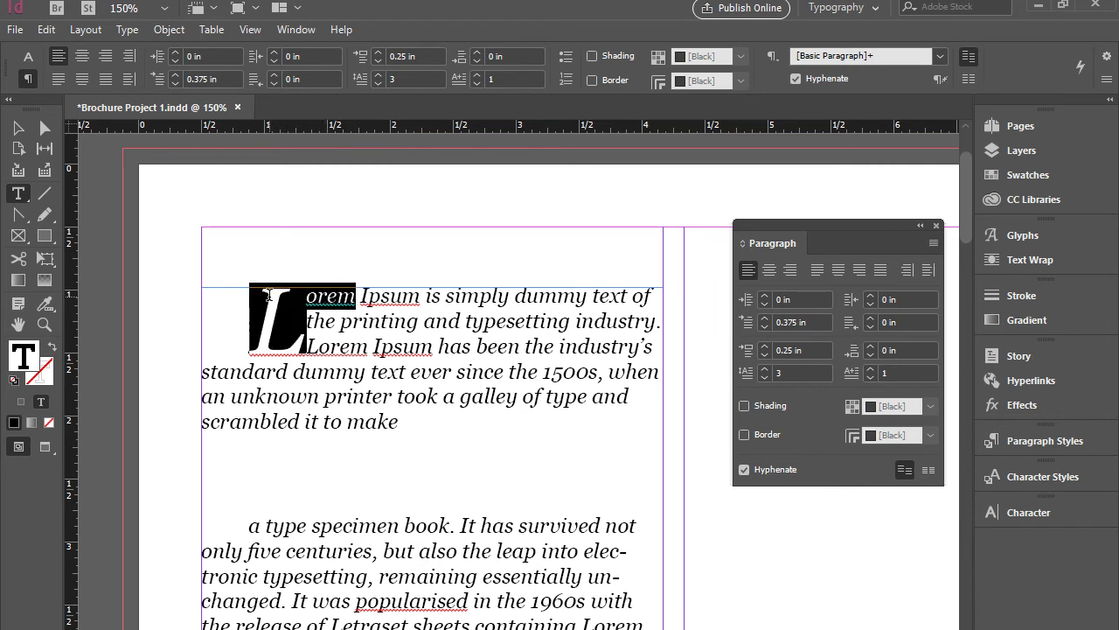
pyautogui.click(340, 346)
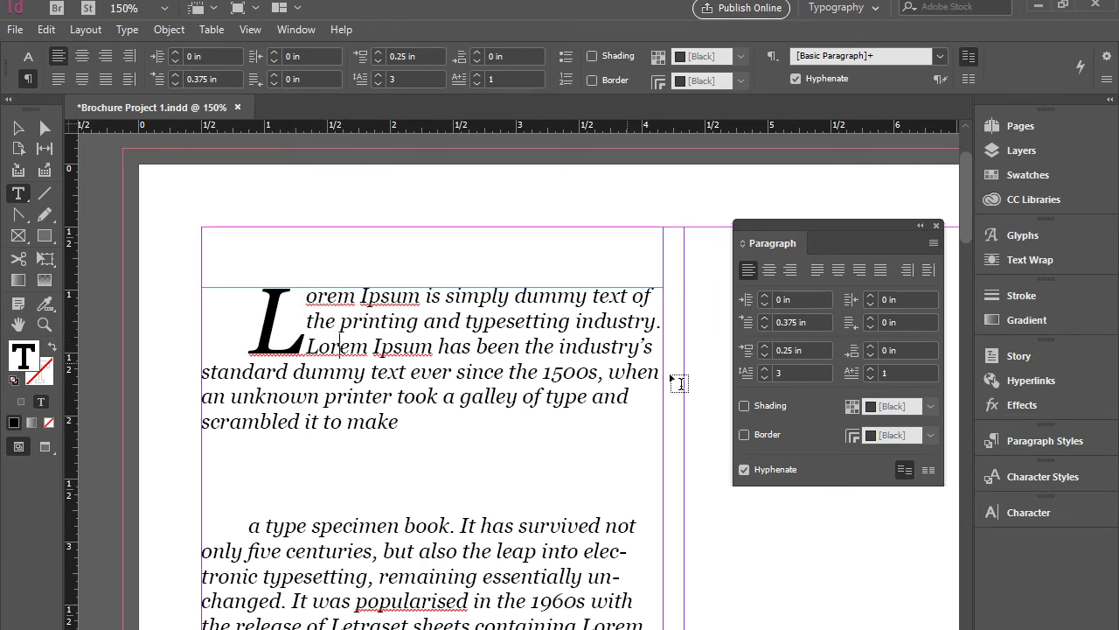
# Step: Extend the drop cap to 5 characters covering 'Lorem'; toggle shading and border off again
pyautogui.click(870, 368)
pyautogui.click(869, 369)
pyautogui.click(869, 368)
pyautogui.click(870, 368)
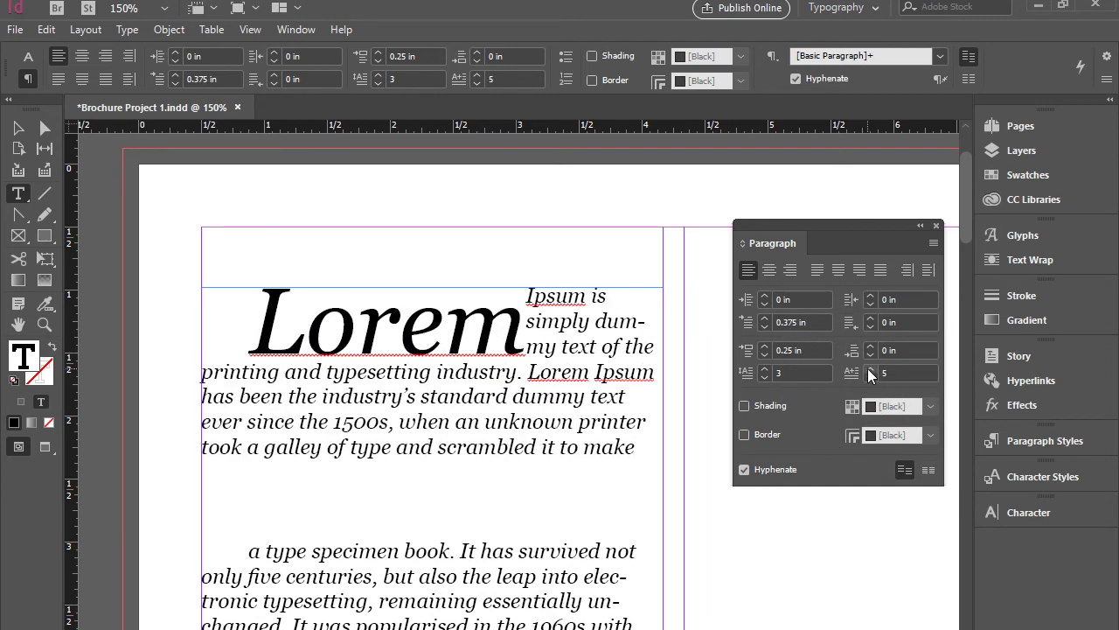
pyautogui.click(745, 406)
pyautogui.click(764, 405)
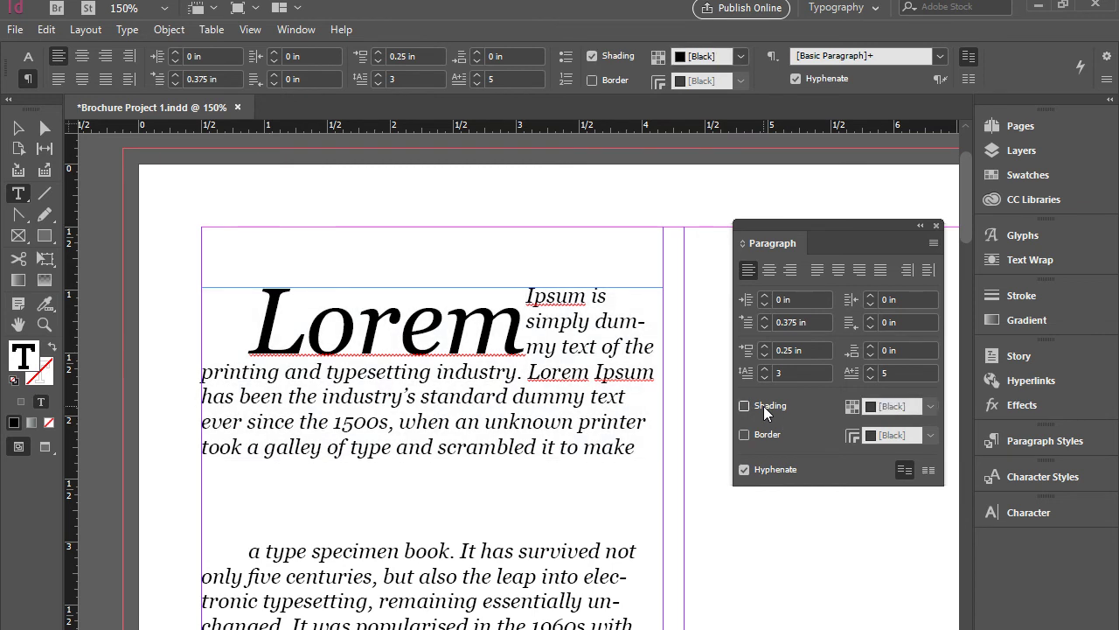
pyautogui.click(762, 440)
pyautogui.click(761, 439)
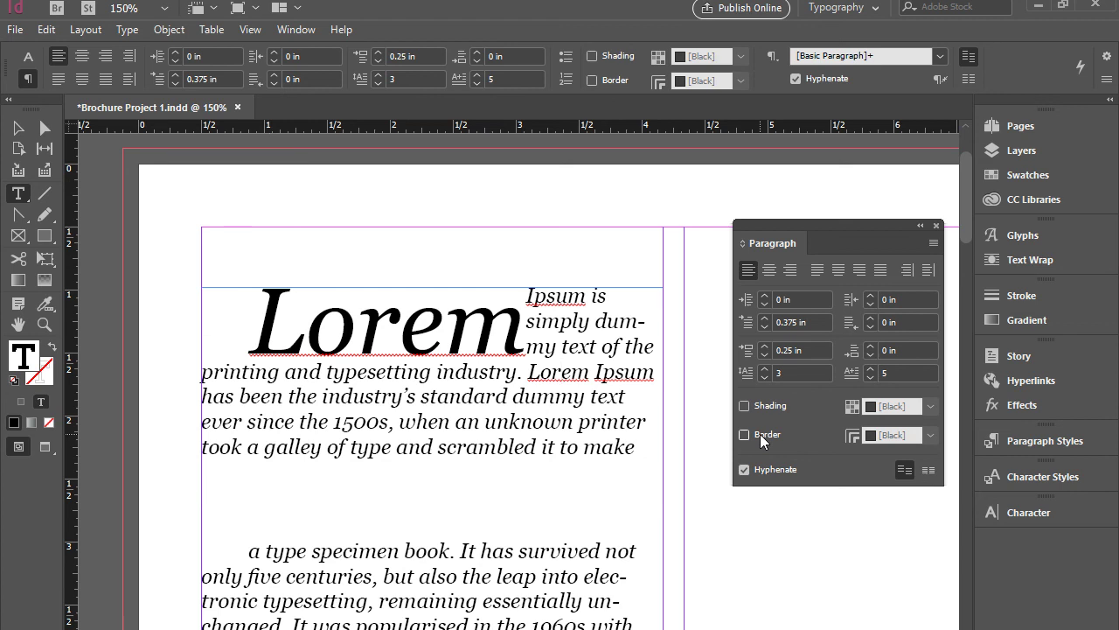